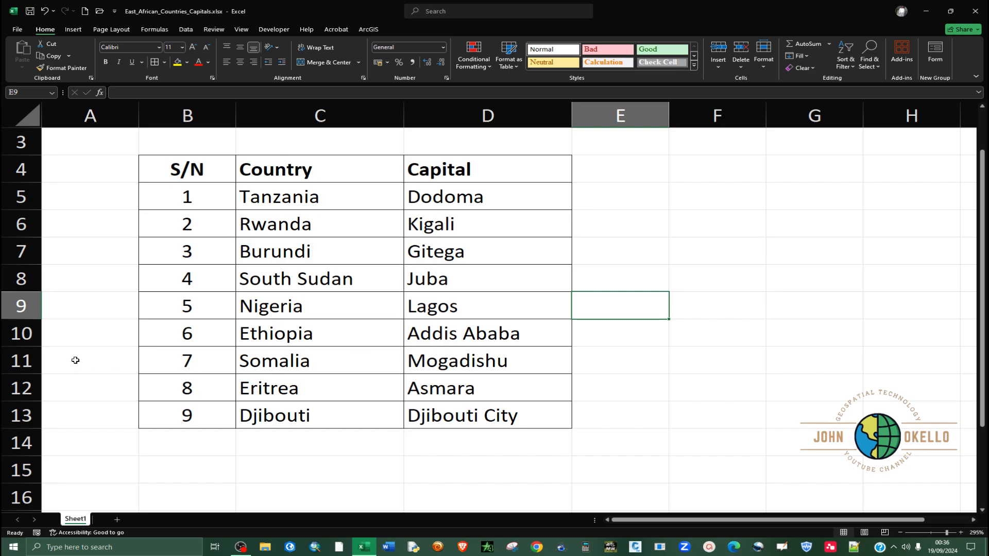
Step: Try inserting cells above the Somalia row with the whole row selected, and undo the insertion
{"action": "left_click", "coordinate": [22, 278]}
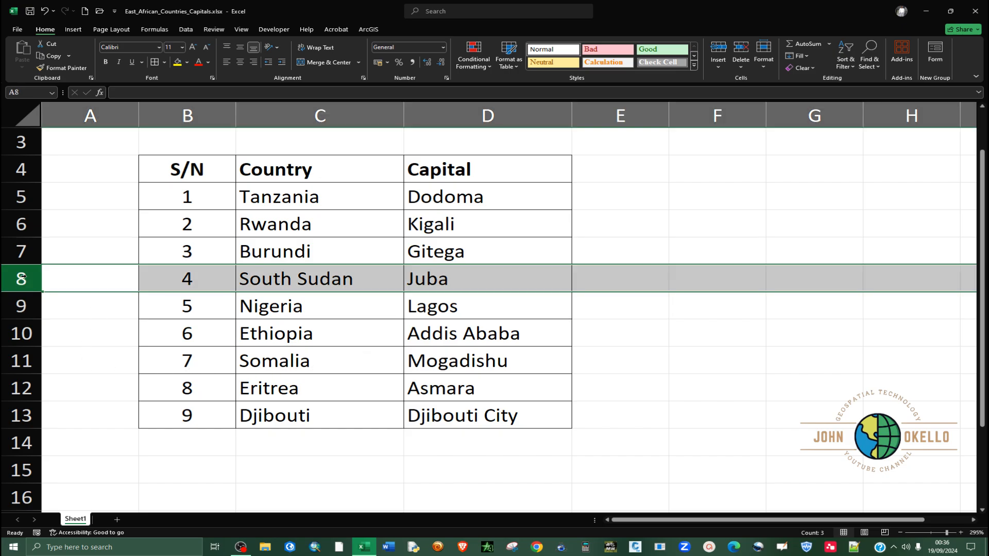
{"action": "left_click", "coordinate": [16, 365]}
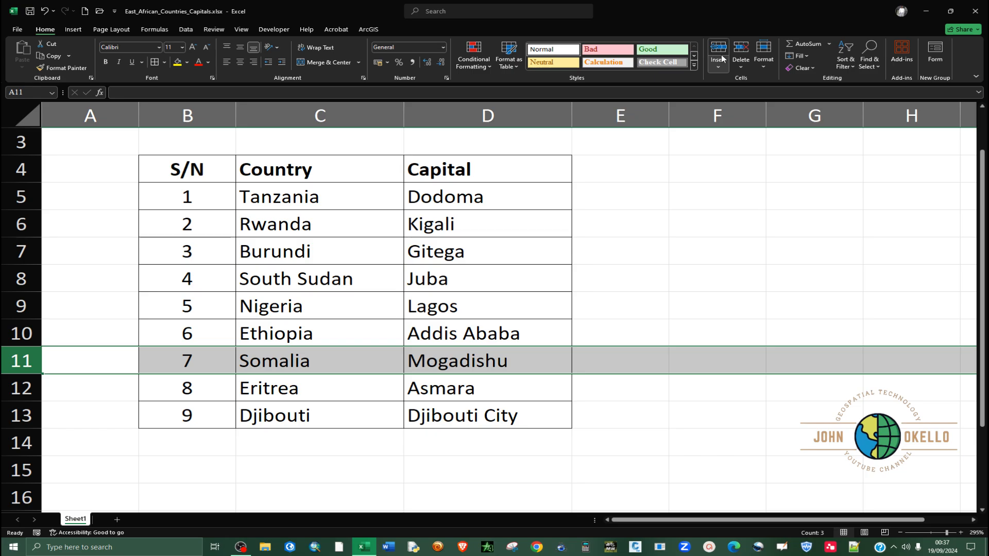
{"action": "left_click", "coordinate": [716, 73]}
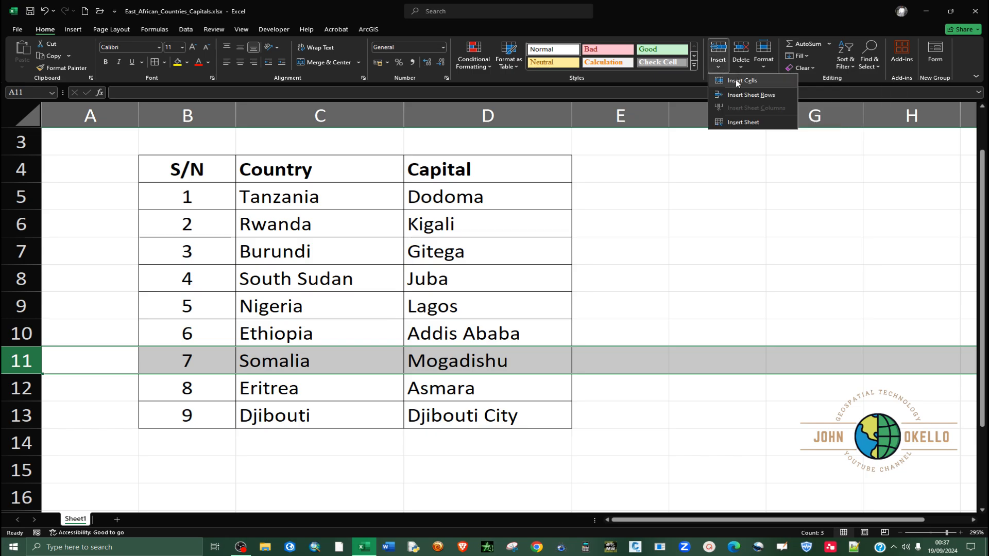
{"action": "left_click", "coordinate": [735, 80]}
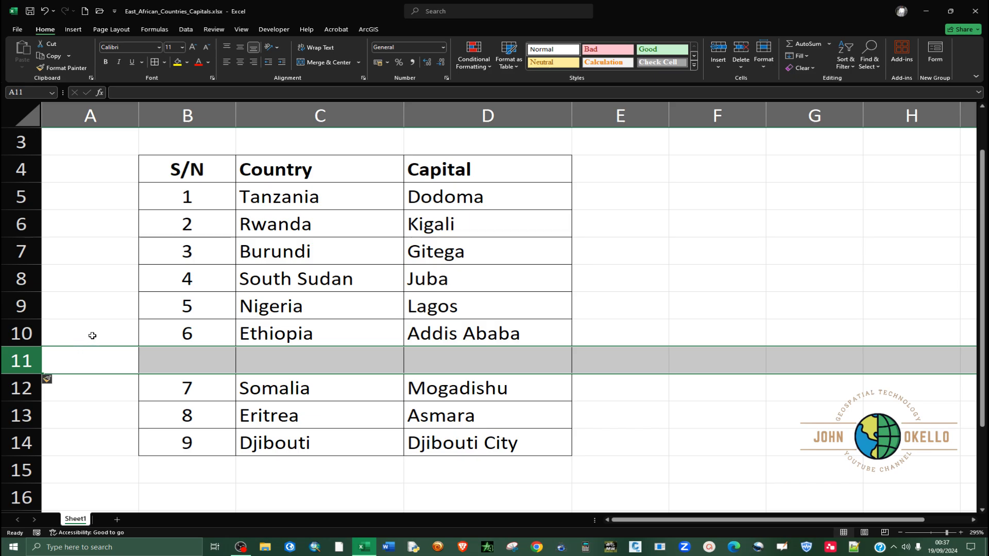
{"action": "key", "text": "ctrl+z"}
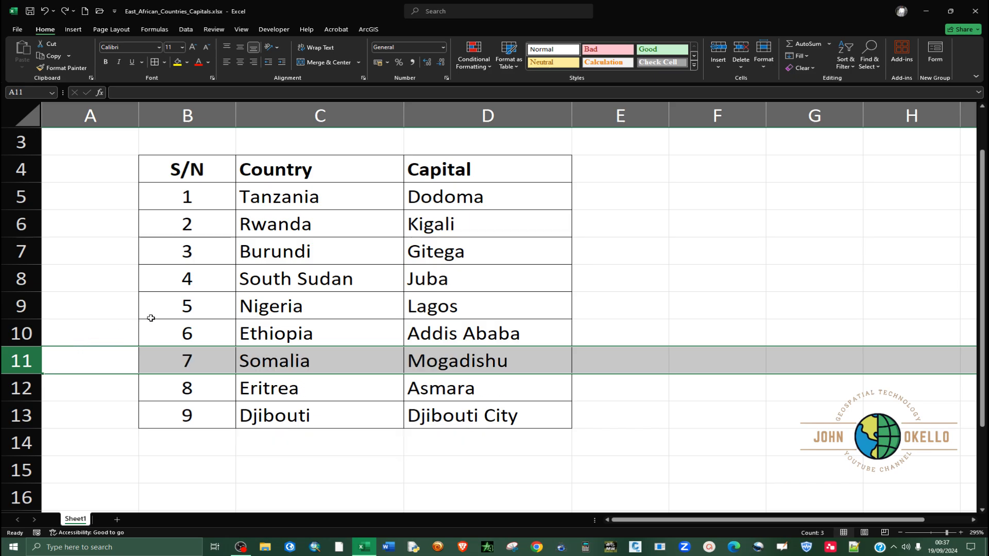
Step: Insert a sheet row above Somalia and fill it with S/N 7, country Egypt and capital Cairo
{"action": "left_click", "coordinate": [713, 65]}
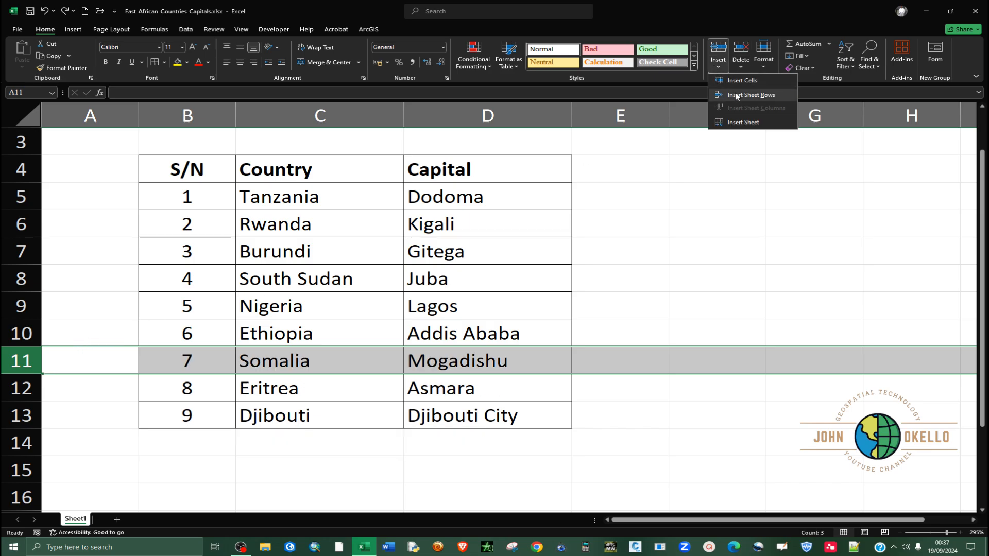
{"action": "left_click", "coordinate": [736, 96]}
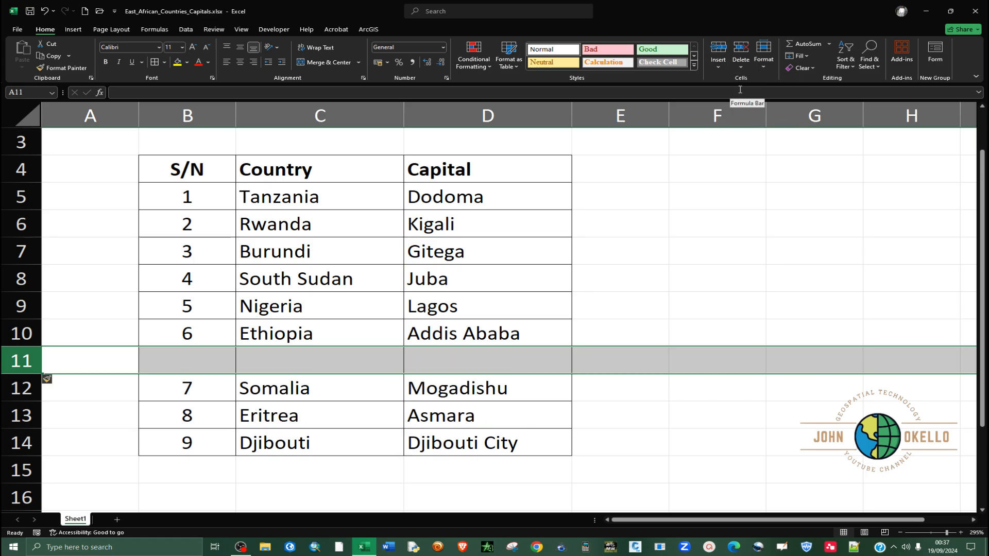
{"action": "left_click", "coordinate": [201, 362]}
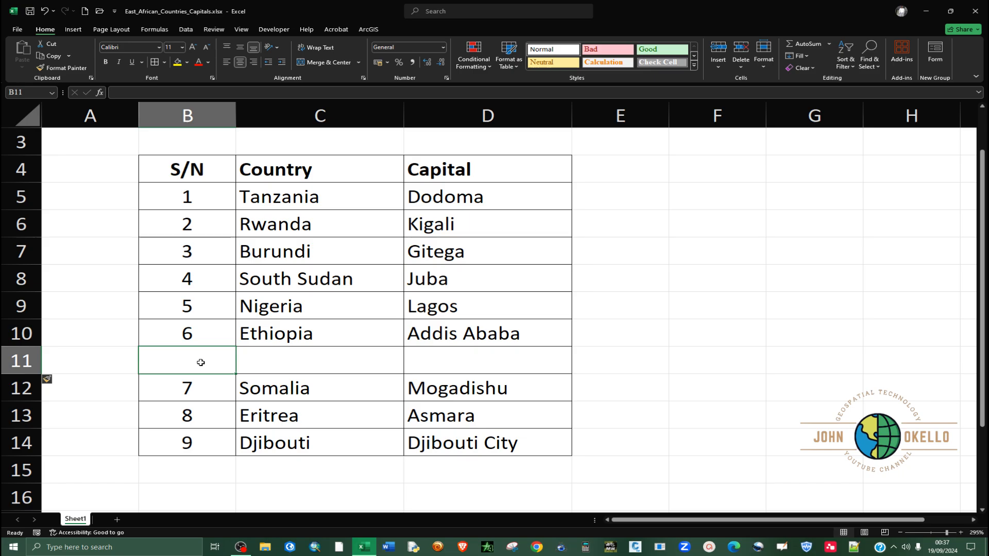
{"action": "type", "text": "7"}
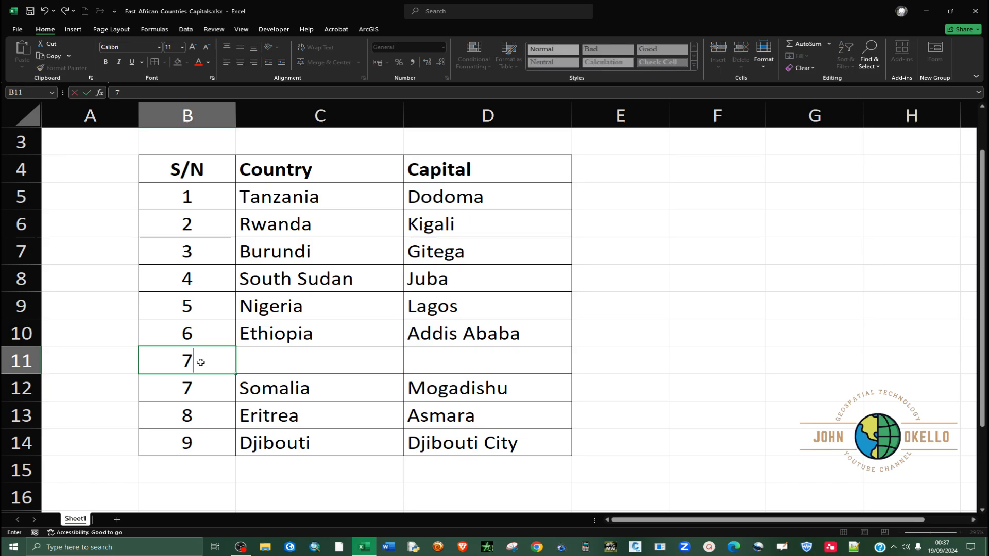
{"action": "key", "text": "Tab"}
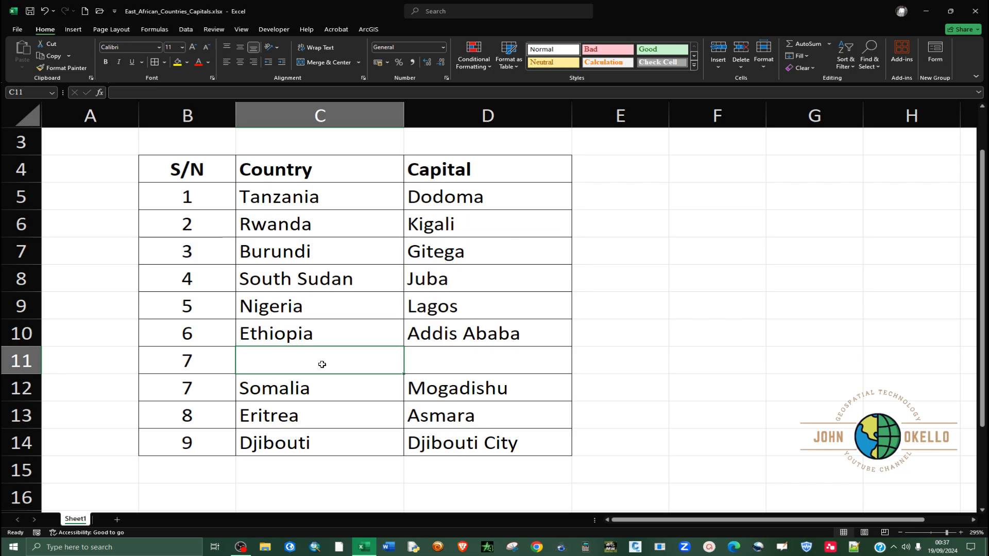
{"action": "type", "text": "Egy"}
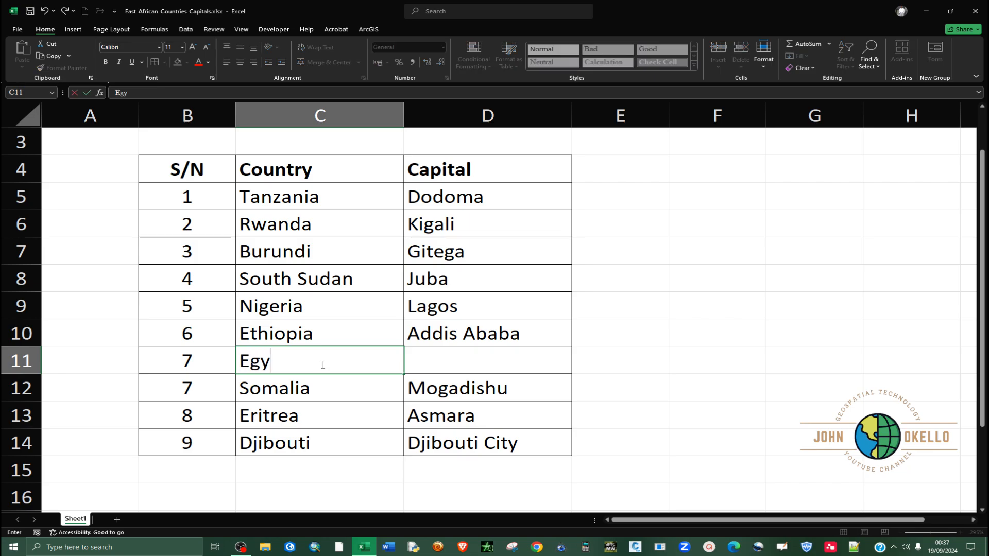
{"action": "type", "text": "pt"}
{"action": "key", "text": "Tab"}
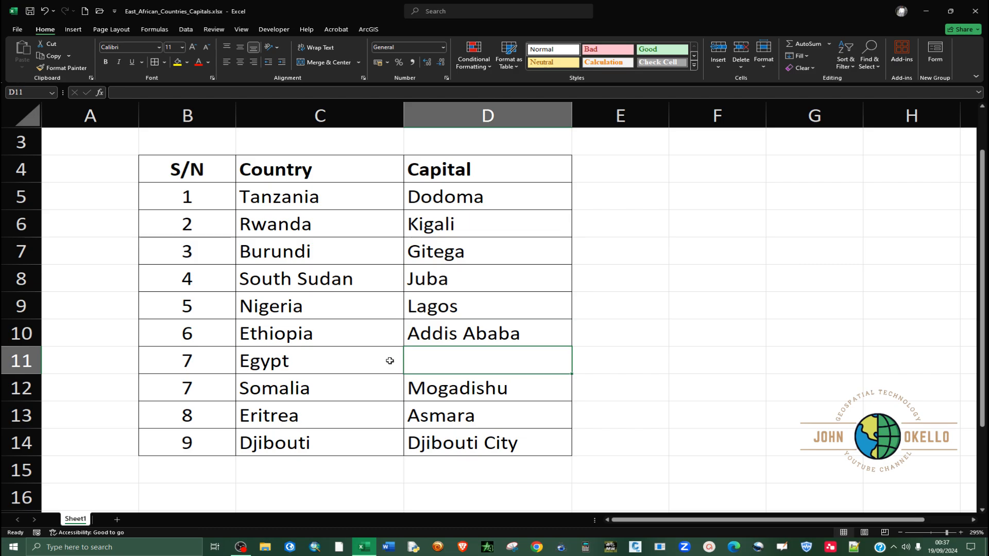
{"action": "type", "text": "Cairo"}
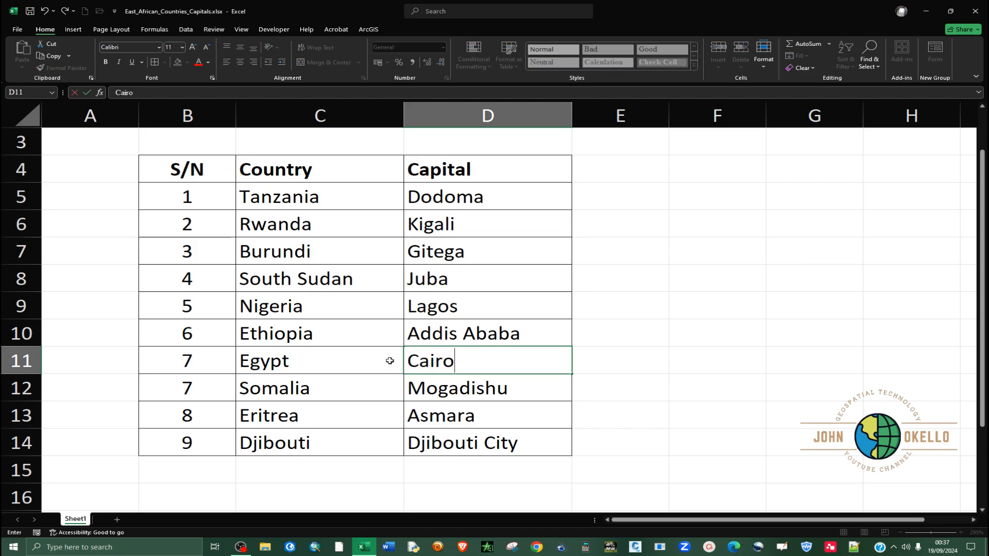
{"action": "key", "text": "Return"}
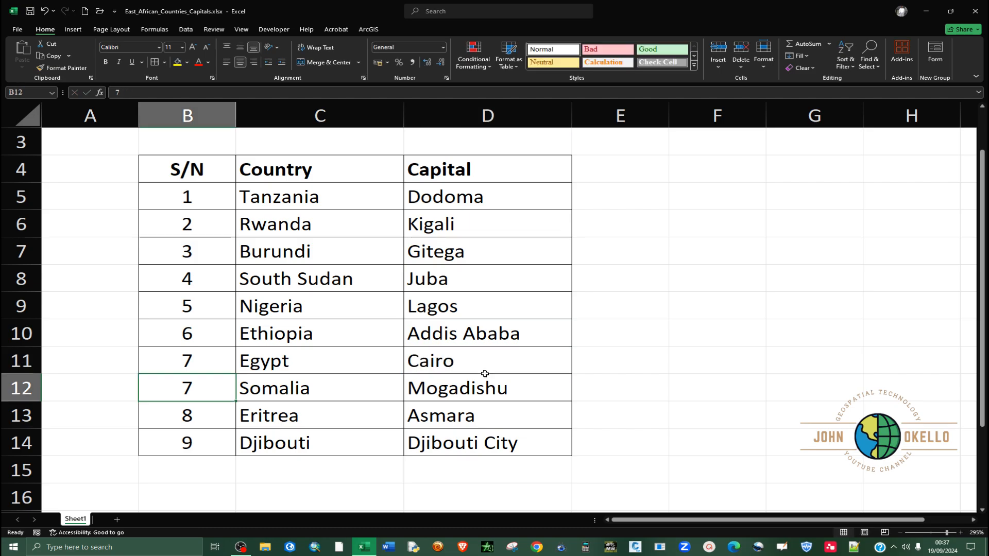
{"action": "left_click", "coordinate": [638, 363]}
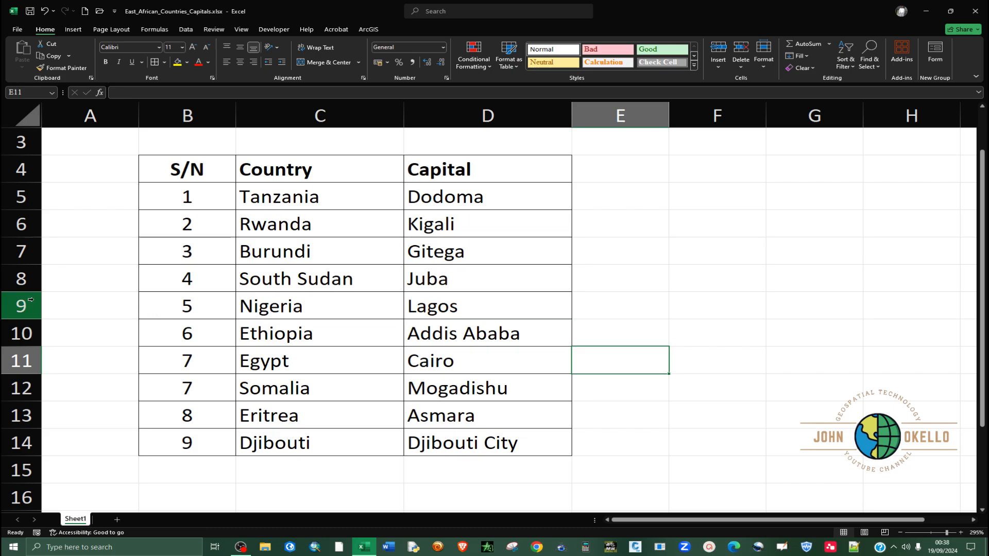
Step: Insert a row above South Sudan and enter S/N 4 and country Zambia in it
{"action": "left_click", "coordinate": [21, 278]}
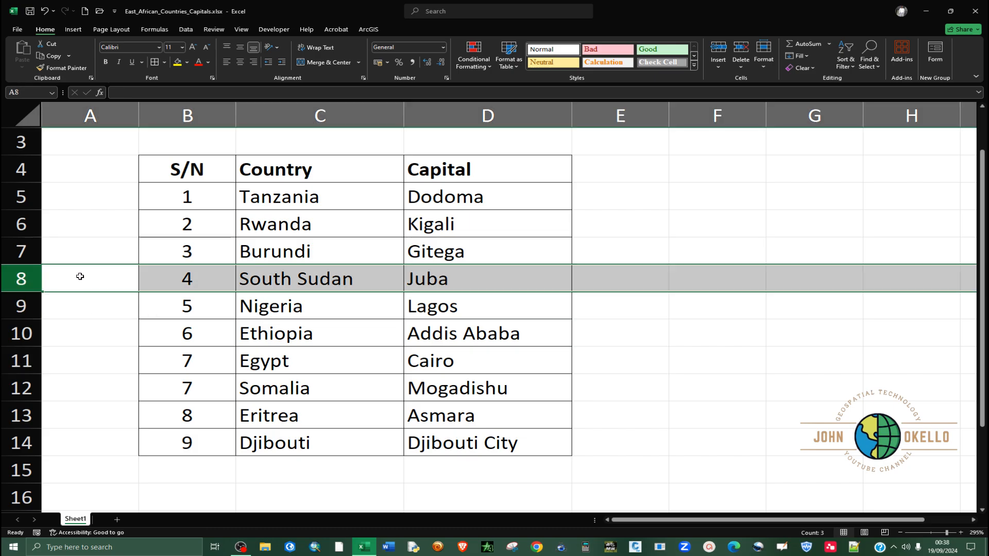
{"action": "left_click", "coordinate": [719, 49]}
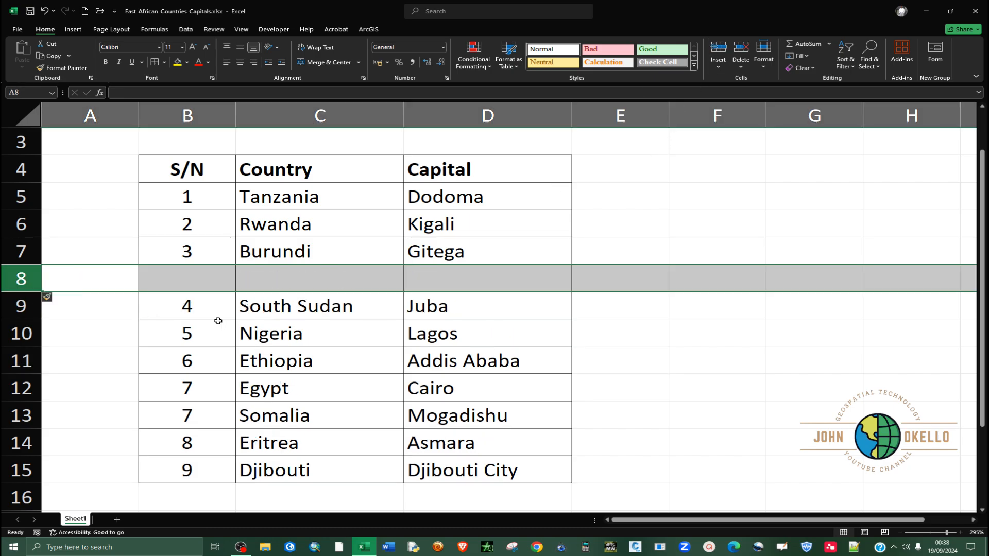
{"action": "left_click", "coordinate": [185, 275]}
{"action": "type", "text": "4"}
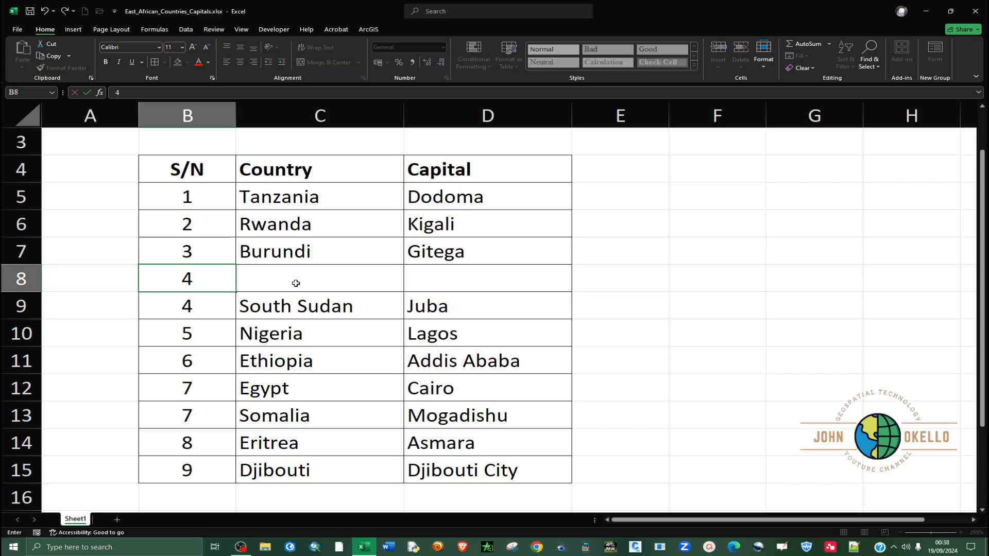
{"action": "left_click", "coordinate": [369, 273]}
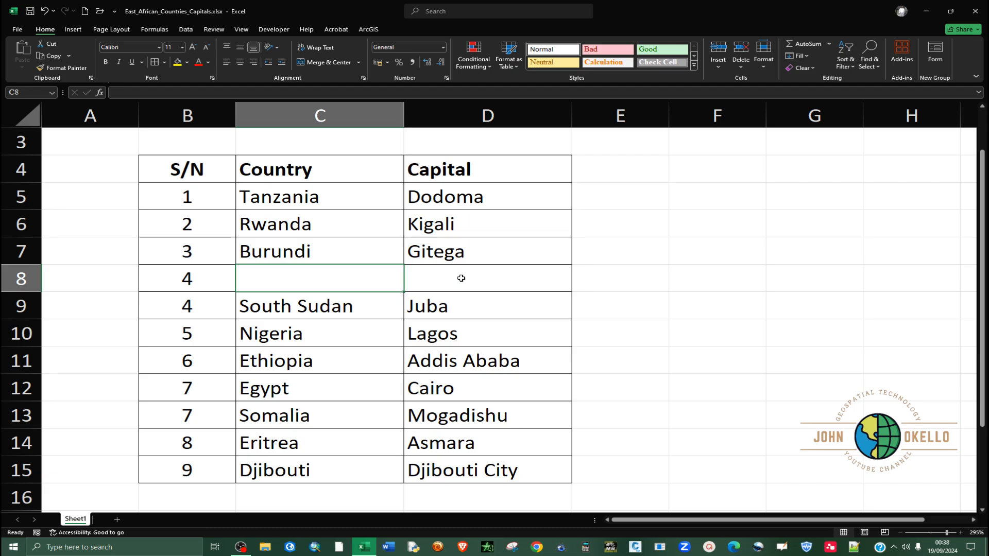
{"action": "type", "text": "Zambia"}
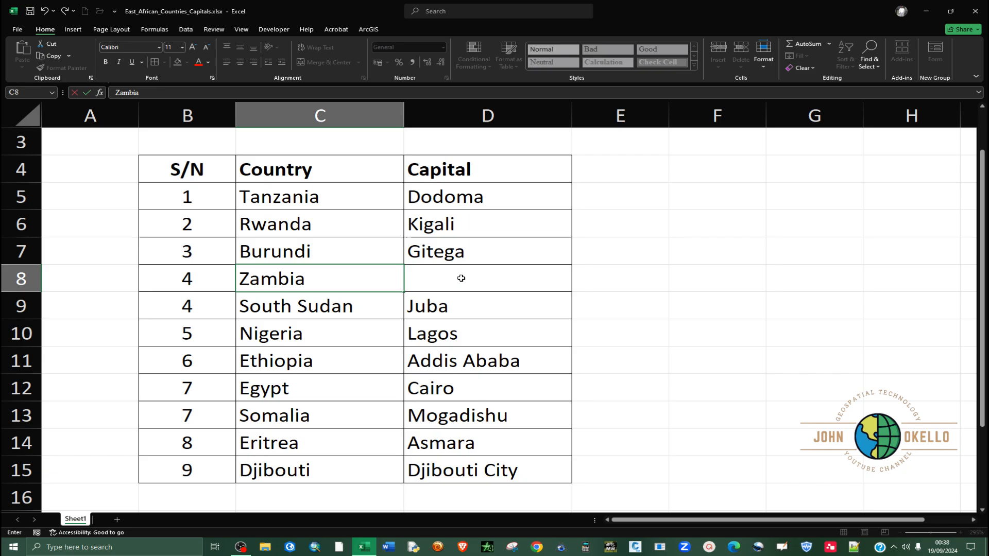
{"action": "left_click", "coordinate": [461, 278]}
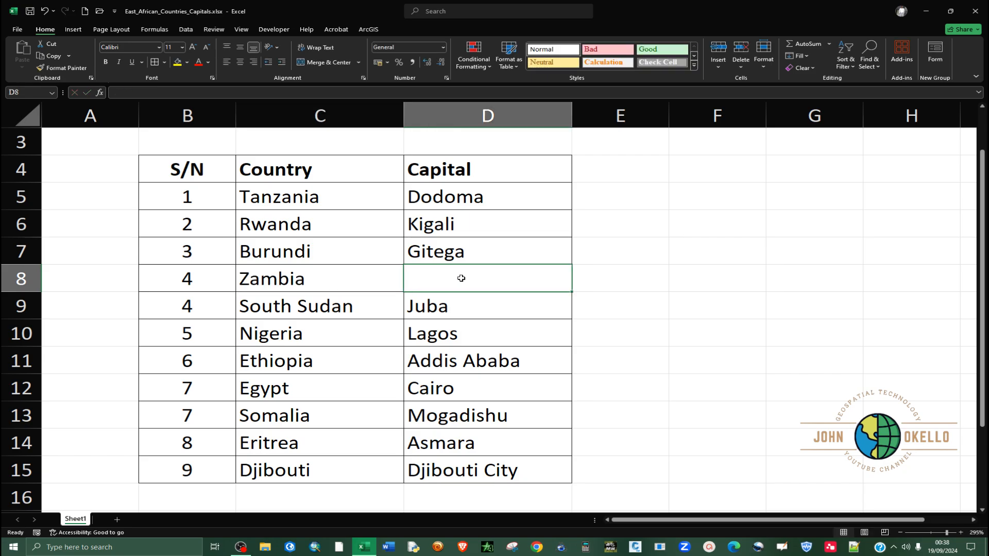
Step: Switch to Chrome and look up Zambia's capital in Google's search suggestions with "zambia capi"
{"action": "left_click", "coordinate": [536, 546]}
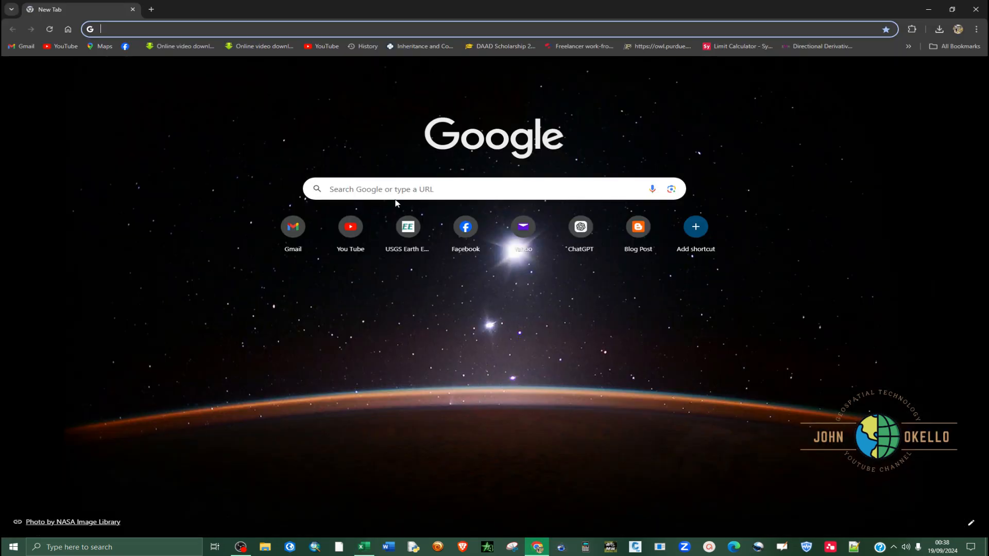
{"action": "left_click", "coordinate": [415, 185]}
{"action": "type", "text": "zambia "}
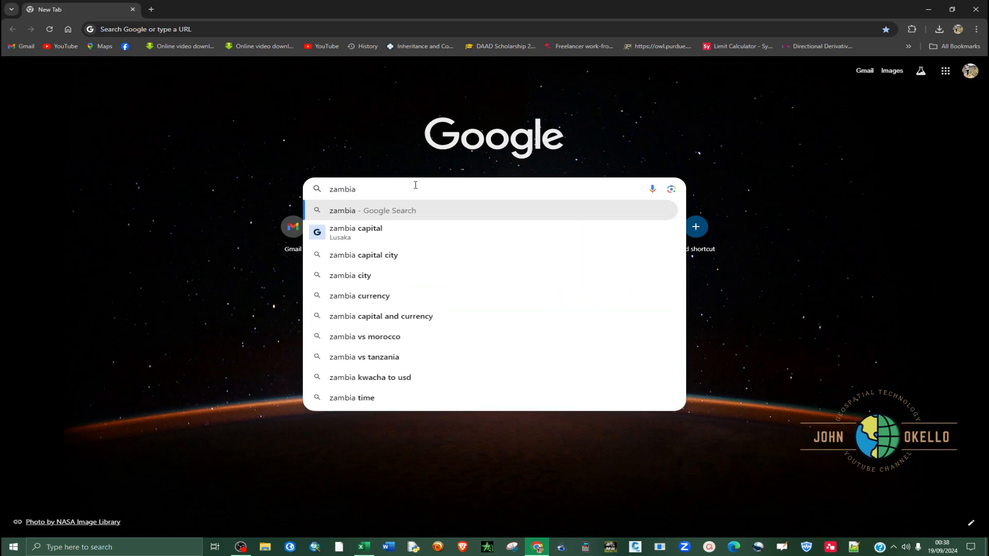
{"action": "type", "text": "capi"}
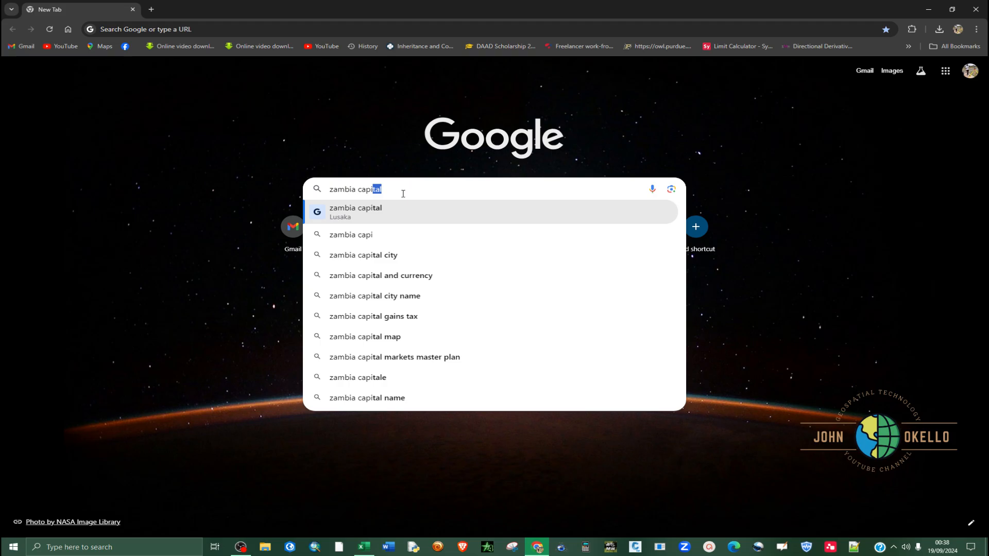
Step: Return to the Excel workbook and enter Lusaka as the capital of Zambia
{"action": "key", "text": "alt+Tab"}
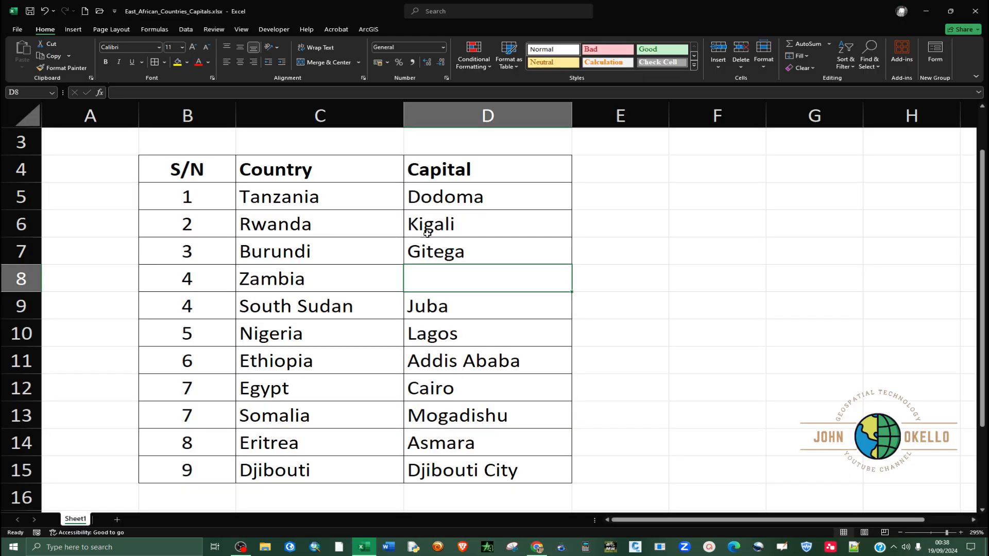
{"action": "type", "text": "Lu"}
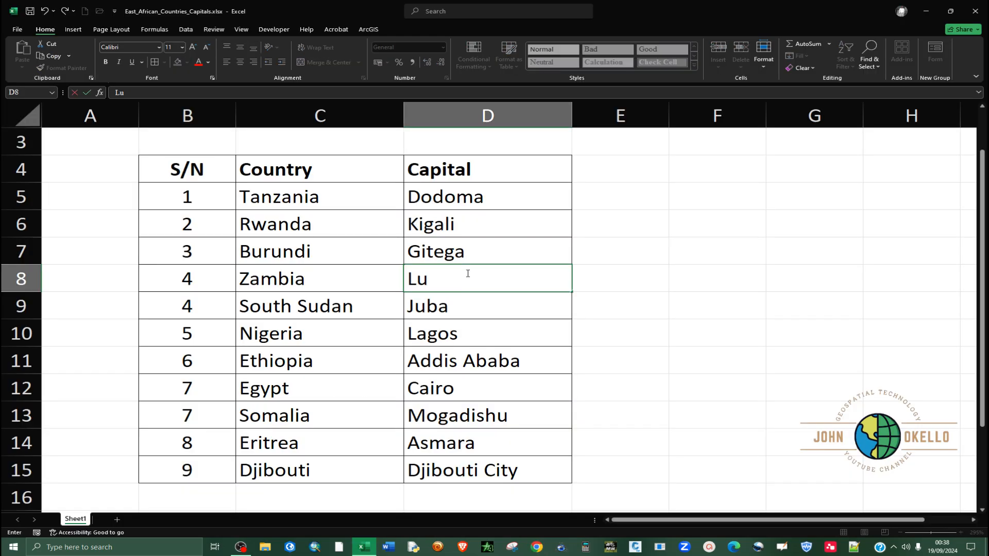
{"action": "type", "text": "saka"}
{"action": "key", "text": "Return"}
{"action": "key", "text": "Left"}
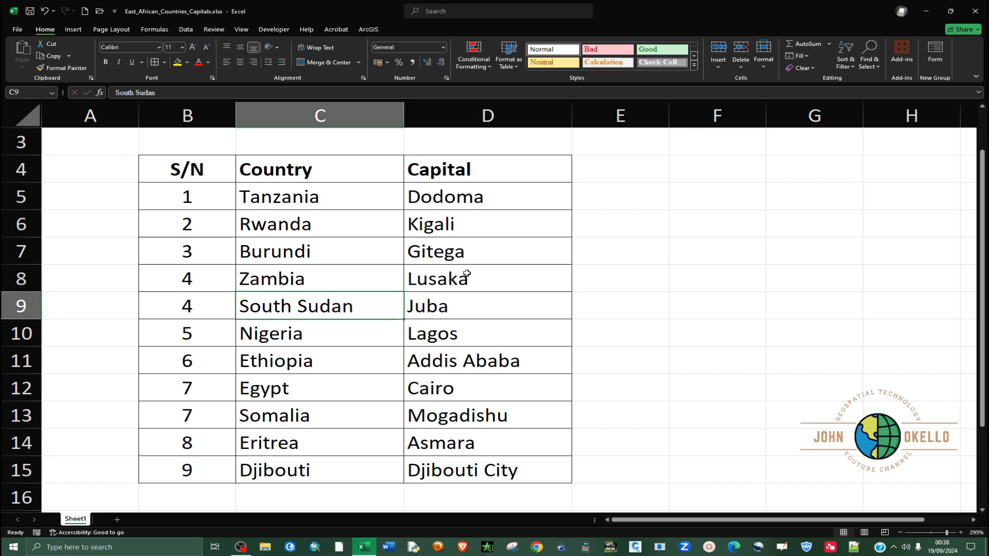
{"action": "left_click", "coordinate": [355, 118]}
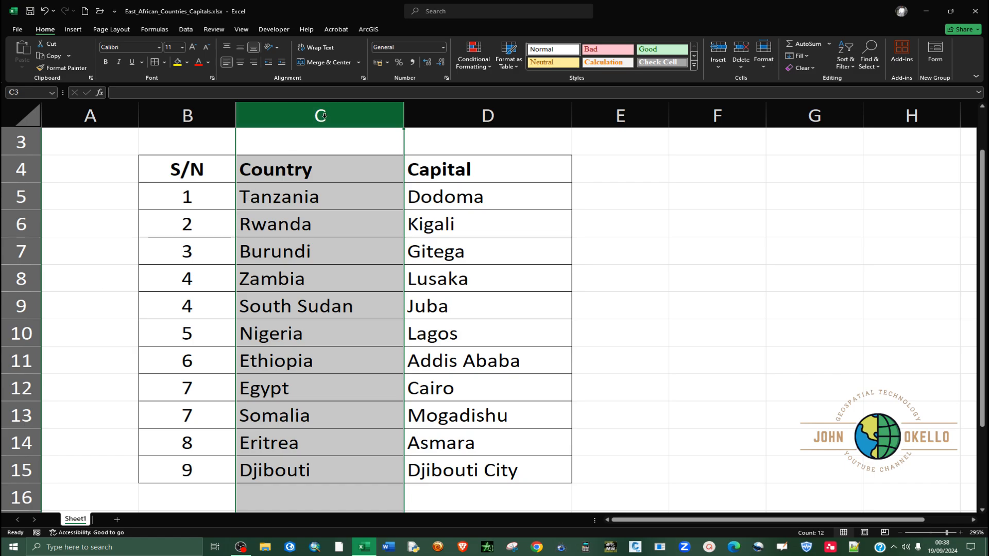
{"action": "left_click", "coordinate": [221, 111]}
{"action": "left_click", "coordinate": [246, 114]}
{"action": "left_click", "coordinate": [196, 114]}
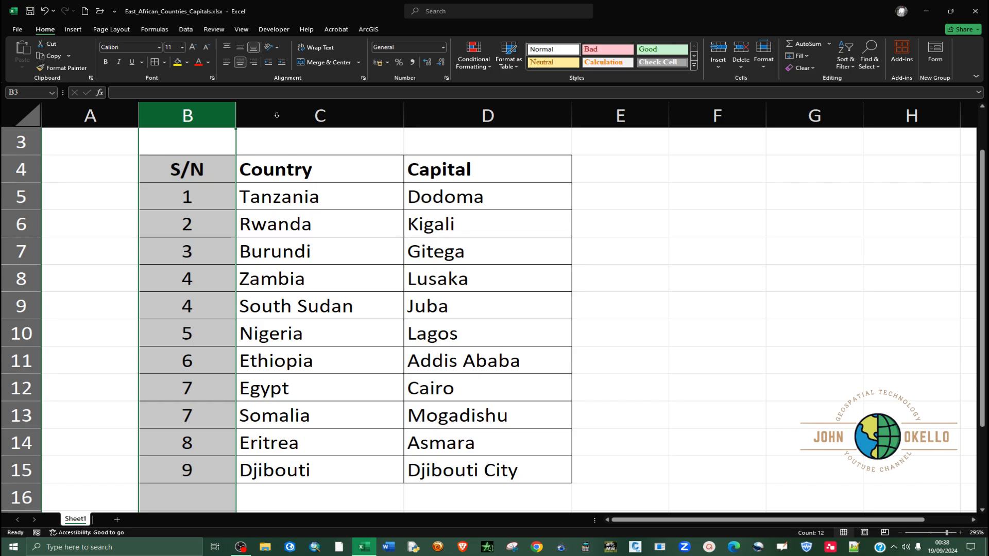
{"action": "left_click", "coordinate": [303, 116]}
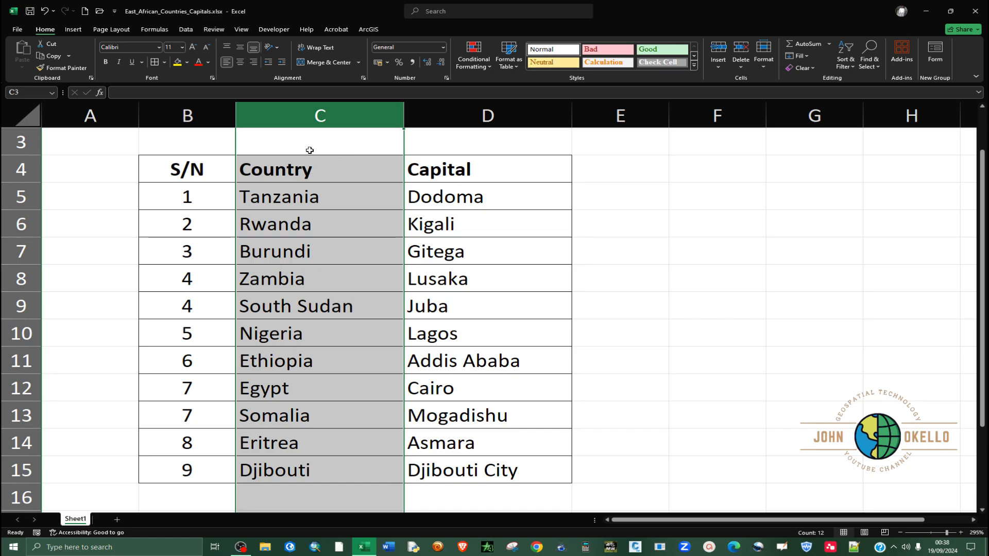
Step: Try inserting a blank column before the Capital column, and undo the insertion
{"action": "left_click", "coordinate": [433, 113]}
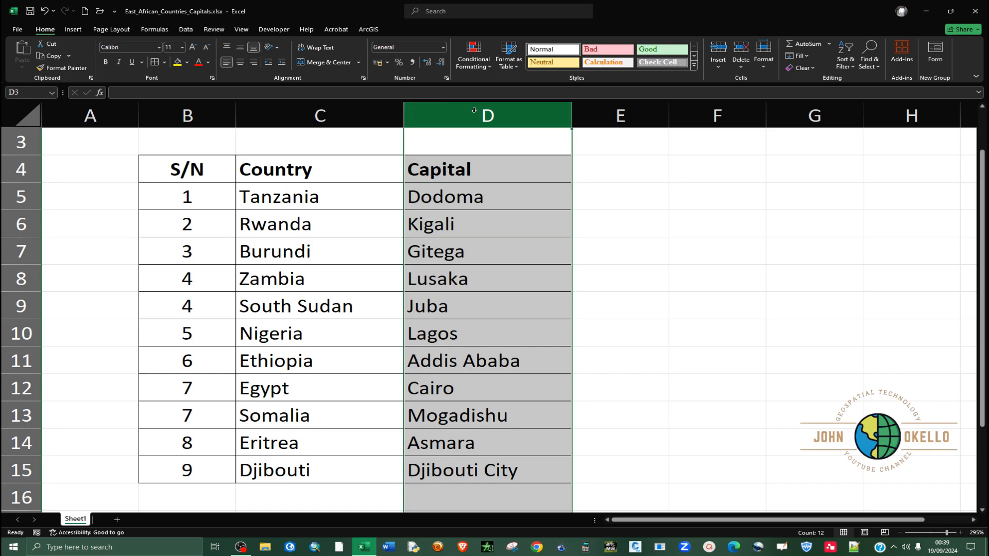
{"action": "left_click", "coordinate": [718, 49]}
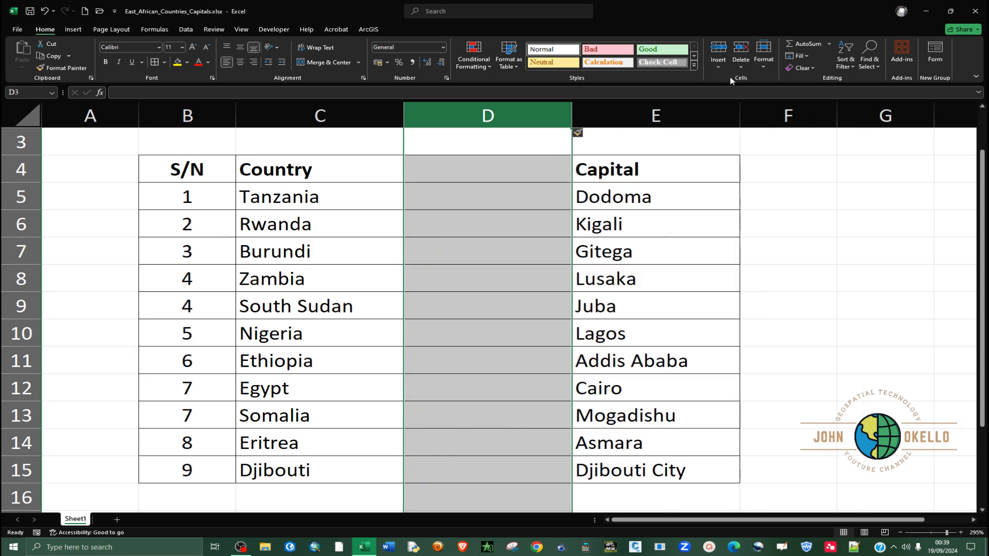
{"action": "key", "text": "ctrl+z"}
Step: Try the Insert Sheet Columns option to add a column before Capital, and undo the insertion
{"action": "left_click", "coordinate": [717, 67]}
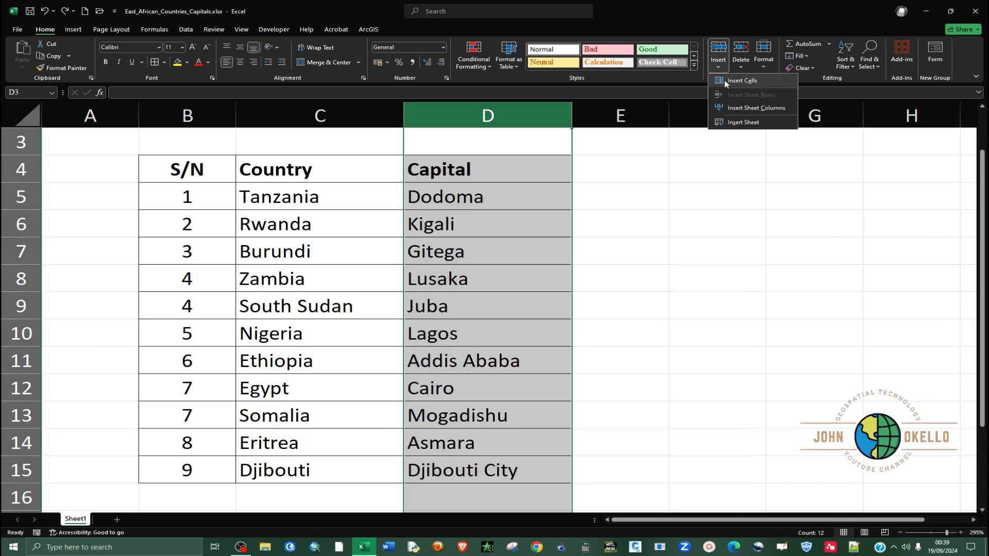
{"action": "left_click", "coordinate": [752, 108]}
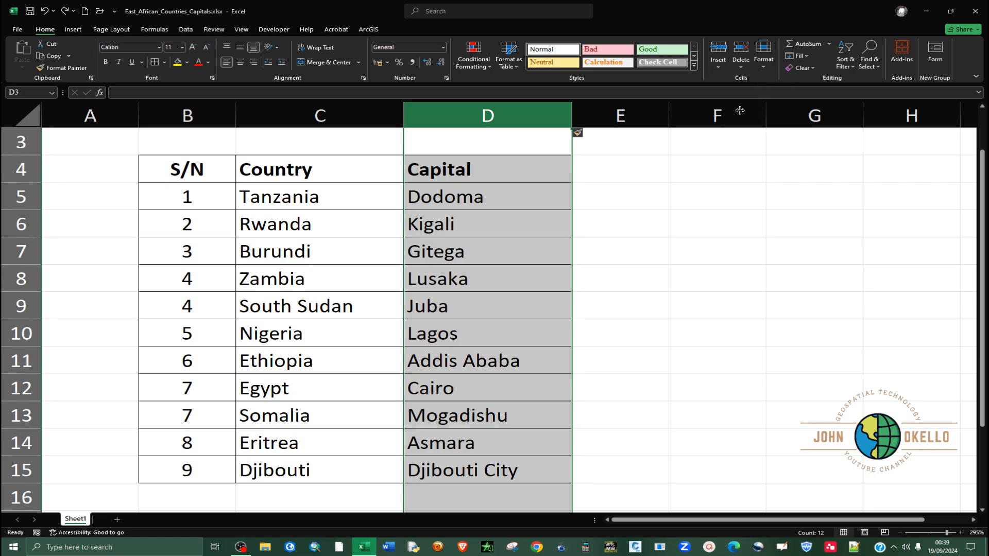
{"action": "left_click", "coordinate": [479, 165]}
{"action": "key", "text": "ctrl+z"}
Step: Insert a column before the Country column and enter Region as its heading
{"action": "left_click", "coordinate": [305, 124]}
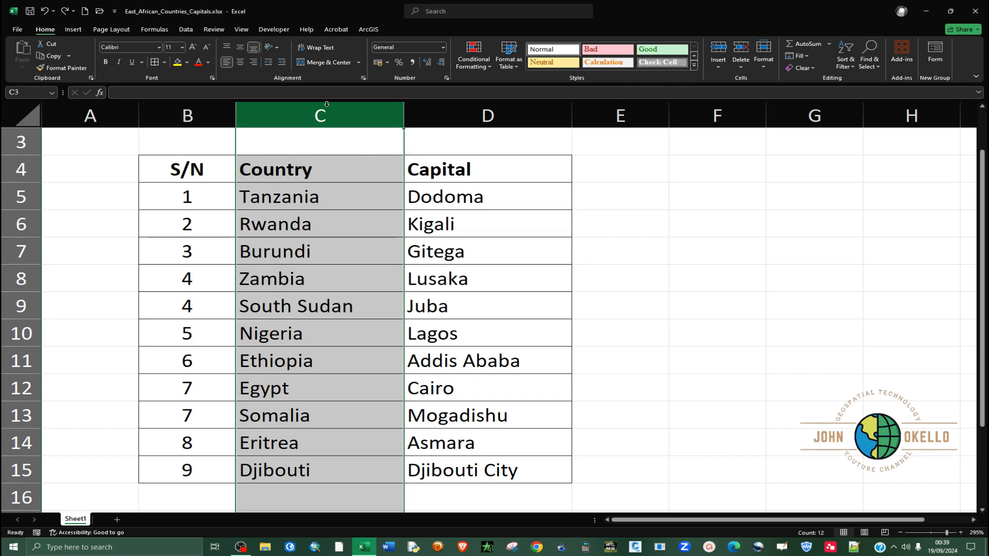
{"action": "left_click", "coordinate": [718, 52]}
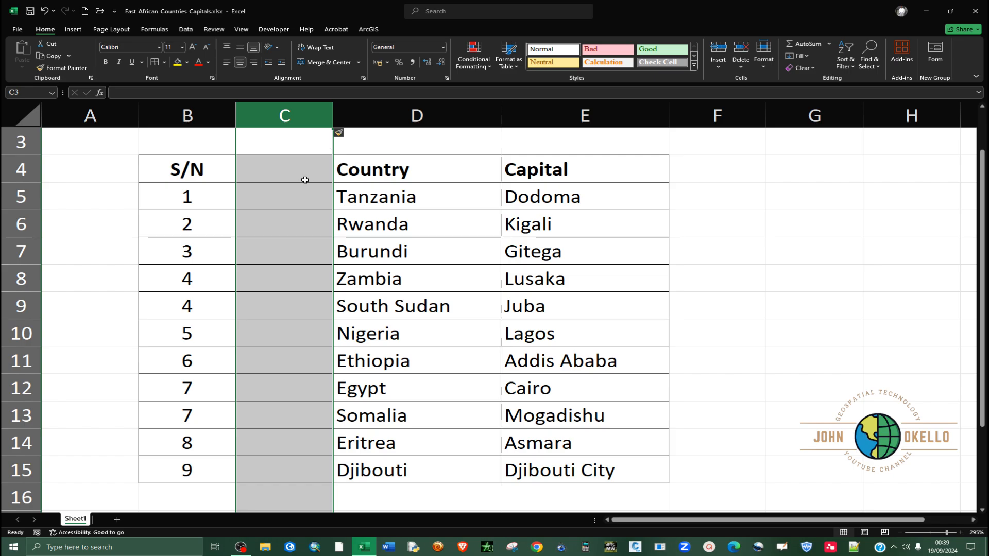
{"action": "left_click", "coordinate": [265, 180]}
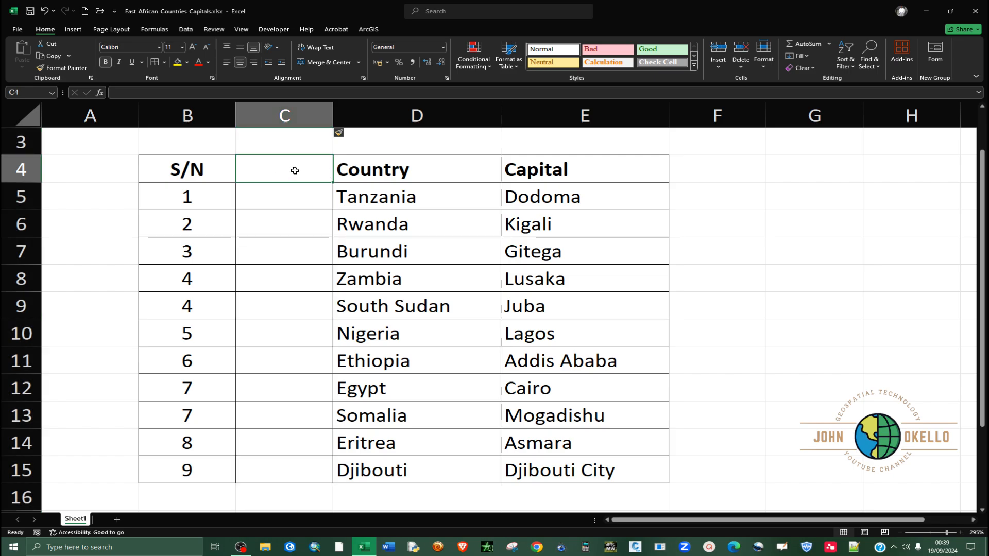
{"action": "type", "text": "Re"}
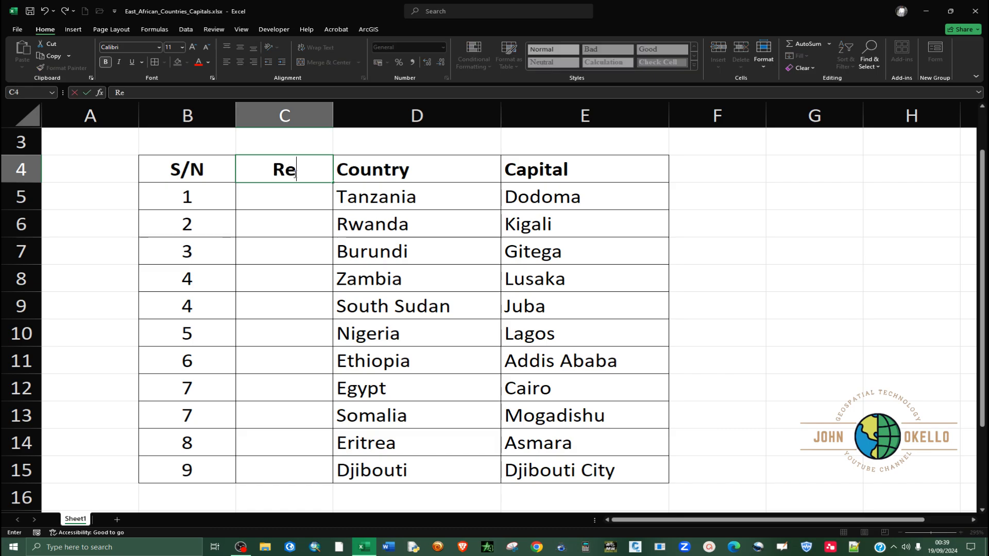
{"action": "type", "text": "gion"}
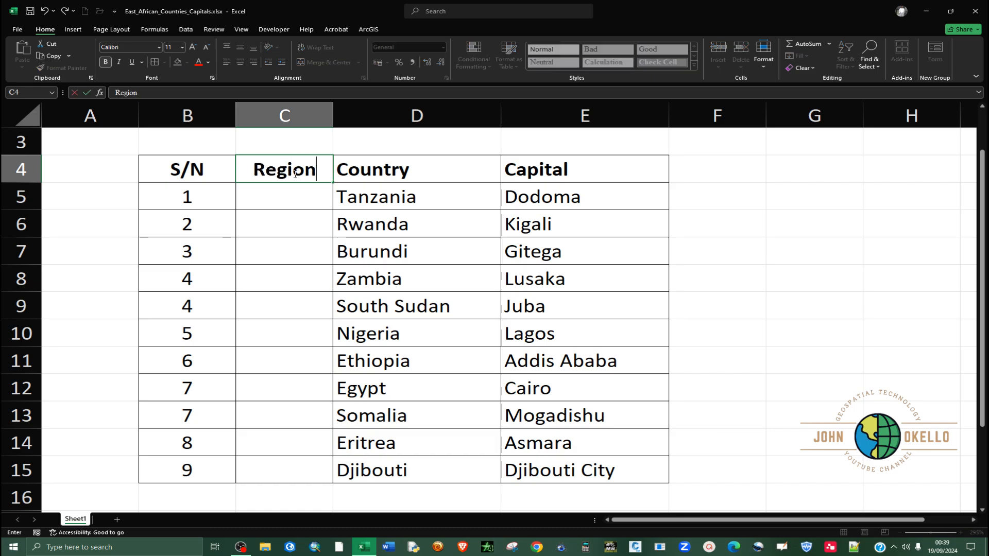
{"action": "key", "text": "Return"}
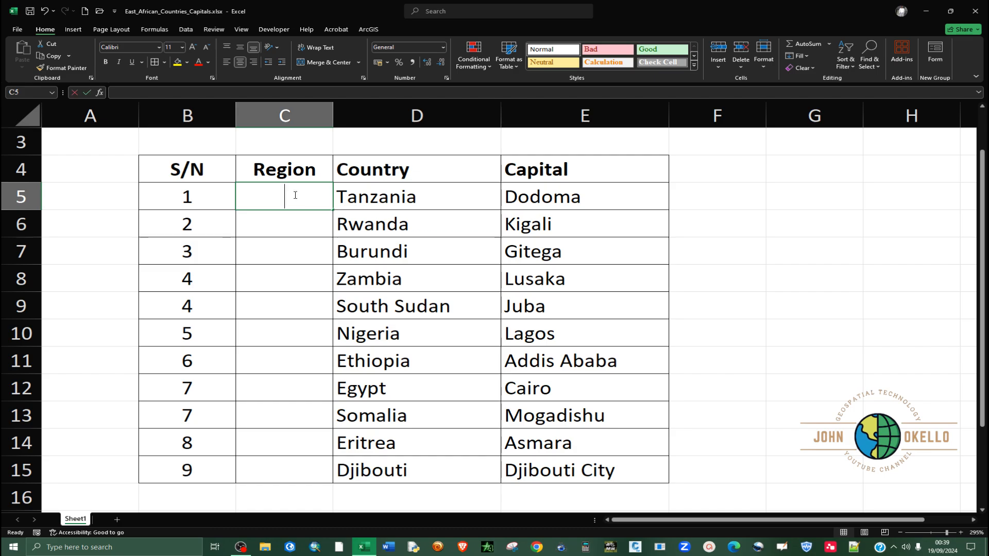
Step: Enter East Africa as Tanzania's region and widen the Region column slightly to fit the text
{"action": "type", "text": "East"}
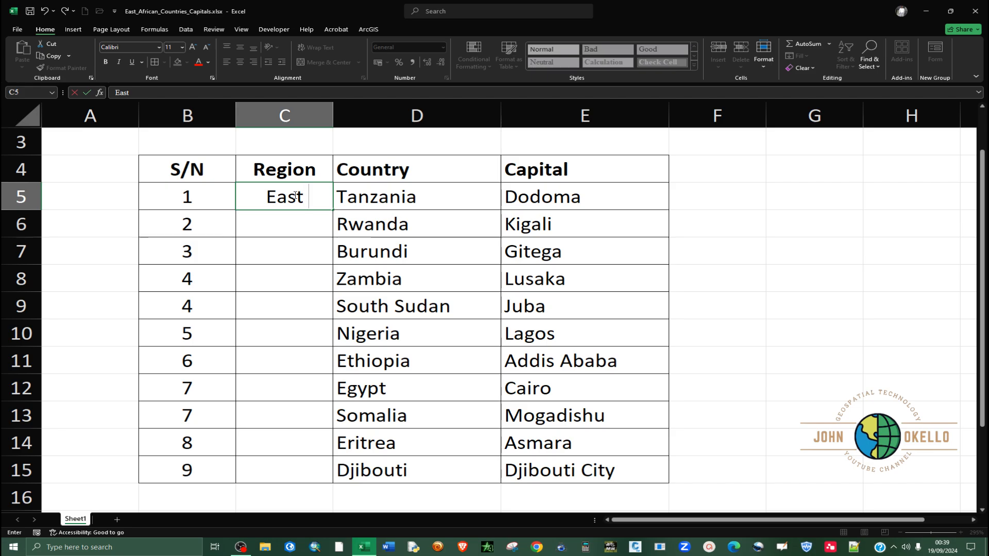
{"action": "type", "text": " Afri"}
{"action": "type", "text": "ca"}
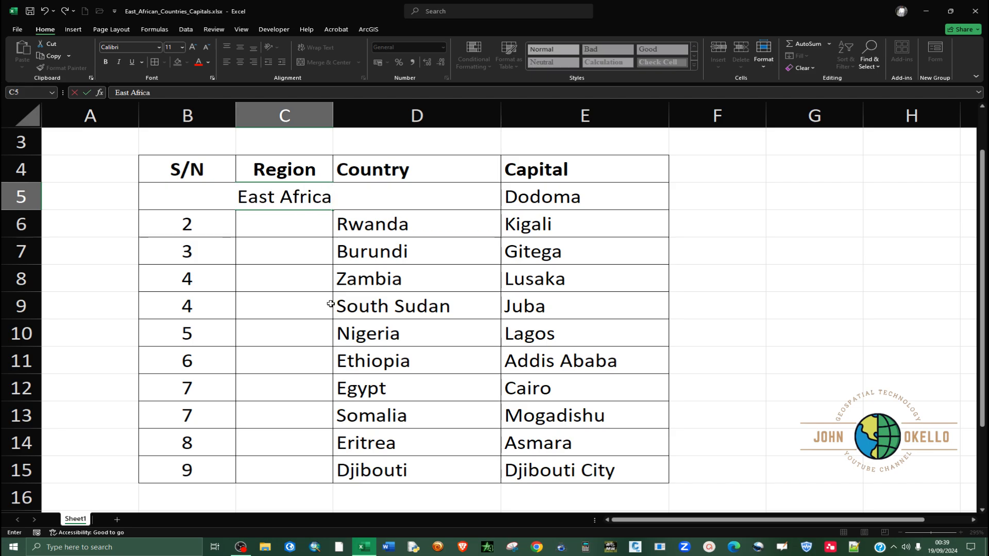
{"action": "left_click", "coordinate": [300, 281]}
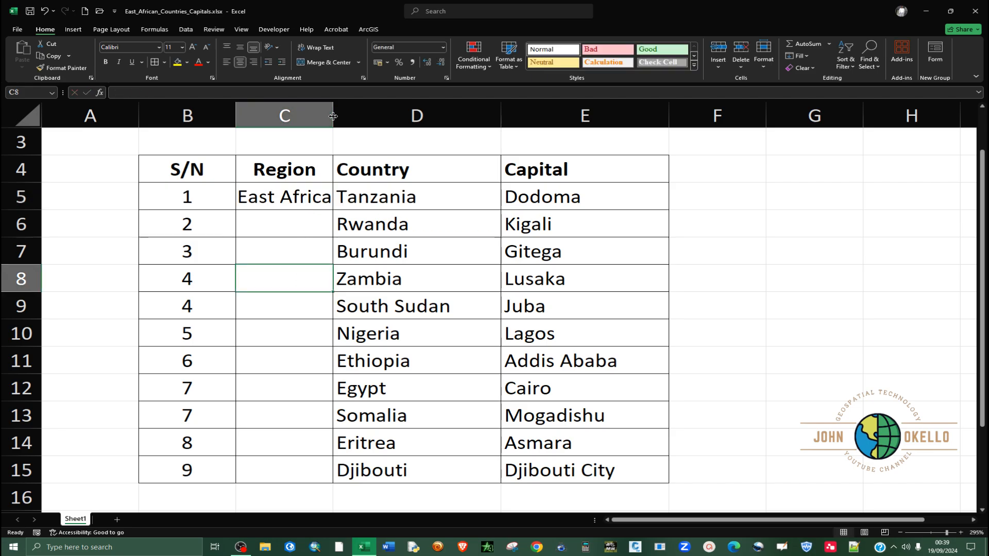
{"action": "left_click_drag", "start_coordinate": [333, 115], "coordinate": [348, 116]}
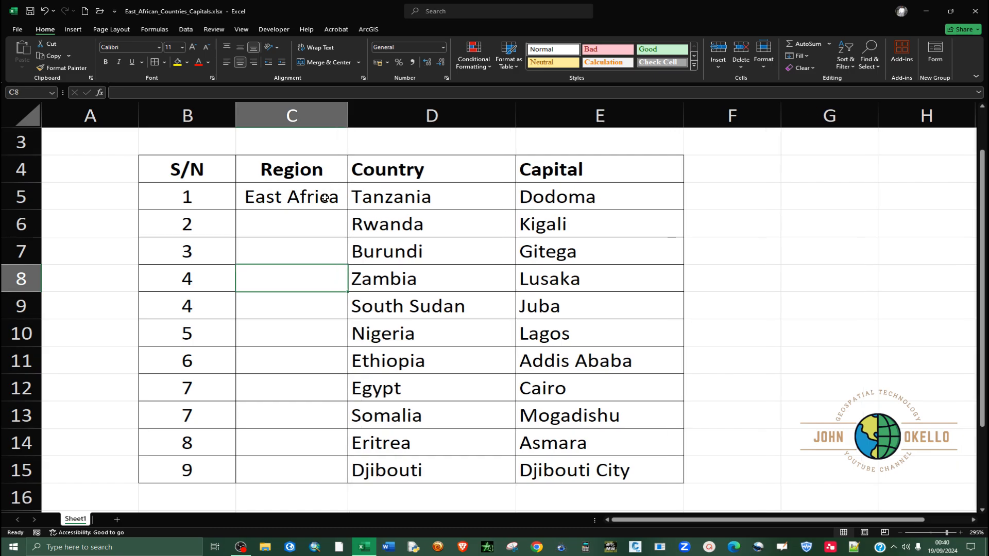
Step: Fill East Africa down the Region column from Tanzania's row through Djibouti's row
{"action": "left_click", "coordinate": [337, 201]}
{"action": "left_click_drag", "start_coordinate": [348, 210], "coordinate": [317, 474]}
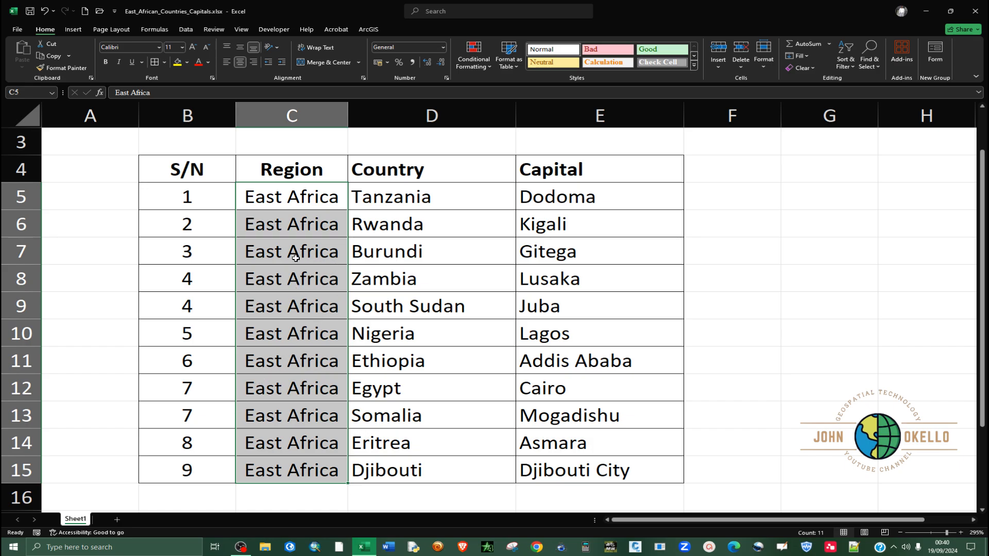
{"action": "left_click", "coordinate": [709, 460]}
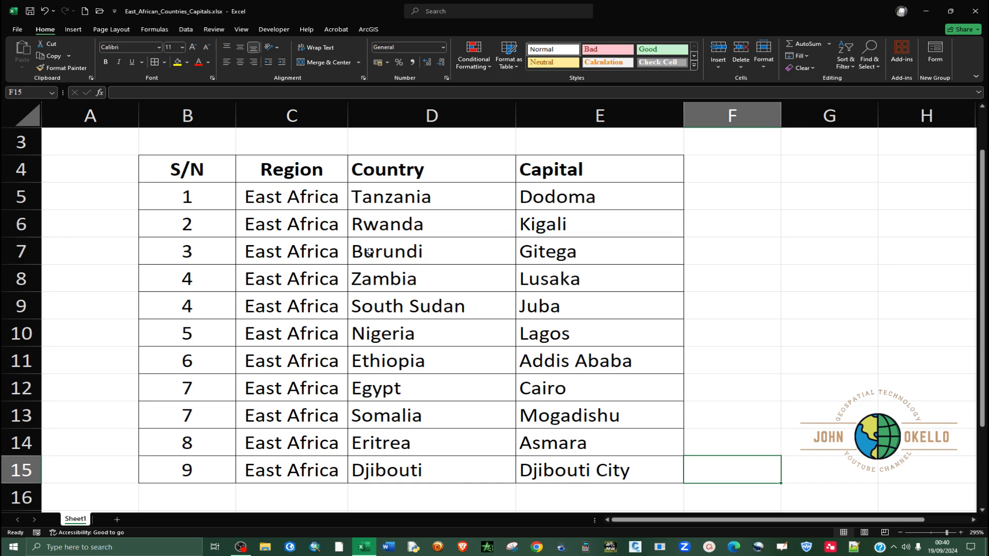
Step: Delete the Burundi and Zambia rows together, as well as the Nigeria row
{"action": "left_click", "coordinate": [18, 251]}
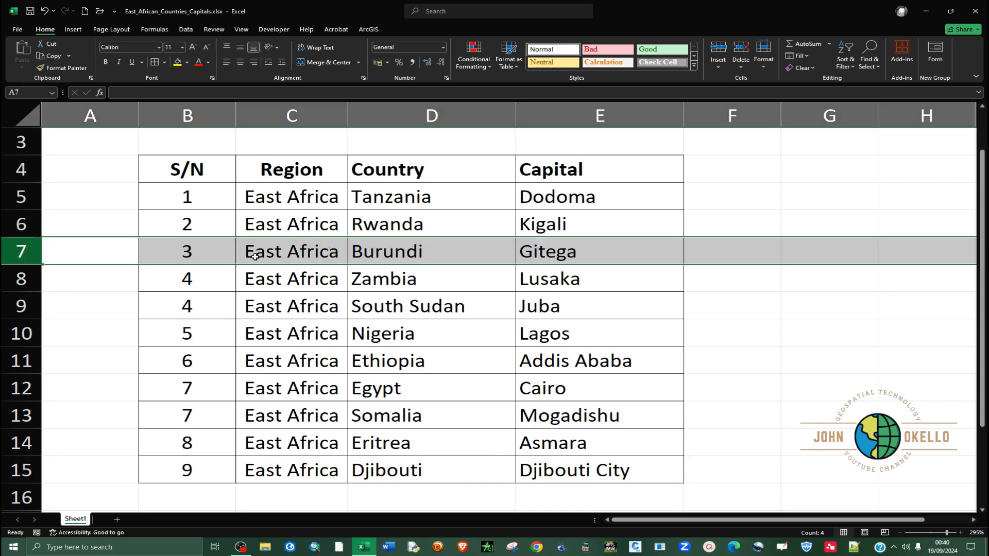
{"action": "left_click", "coordinate": [21, 278], "text": "ctrl"}
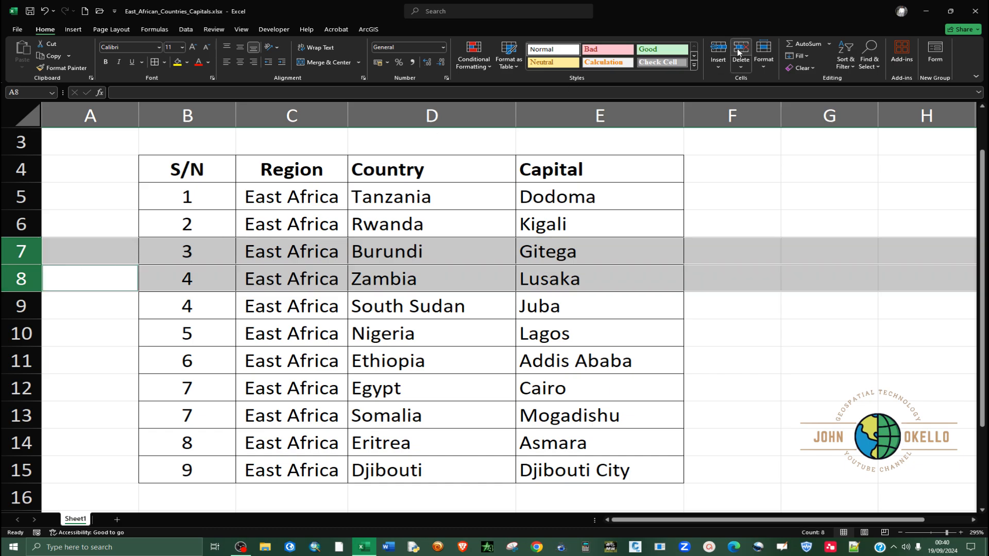
{"action": "left_click", "coordinate": [747, 63]}
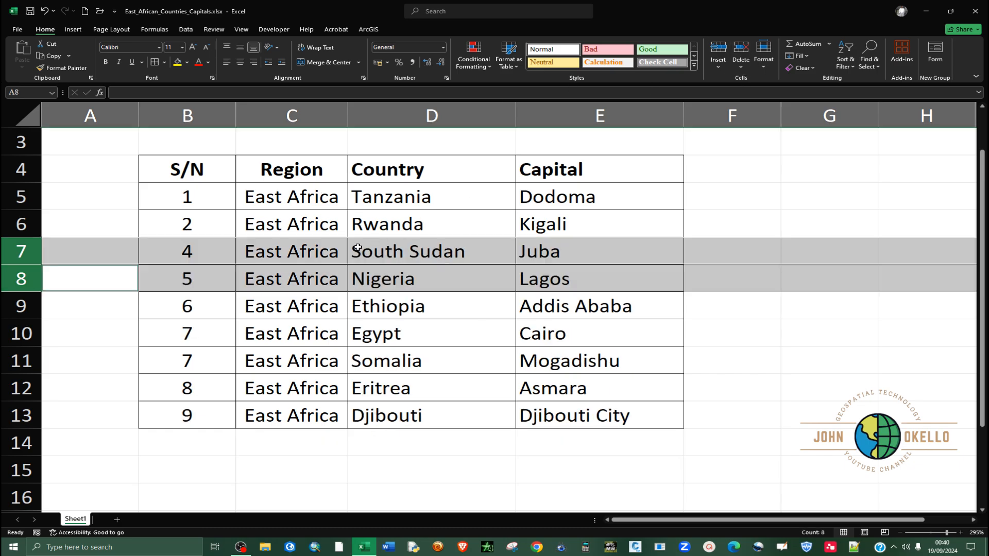
{"action": "left_click", "coordinate": [16, 280]}
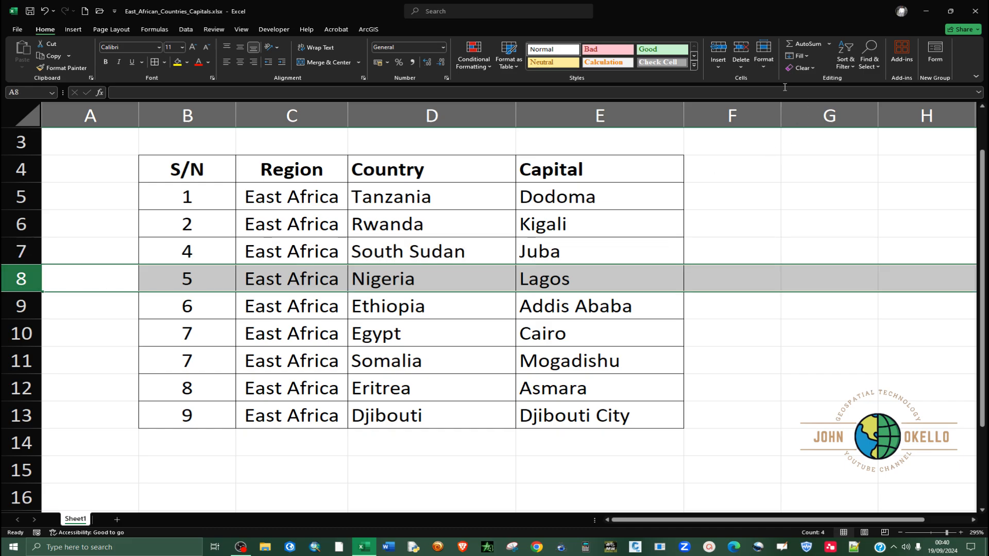
{"action": "left_click", "coordinate": [741, 56]}
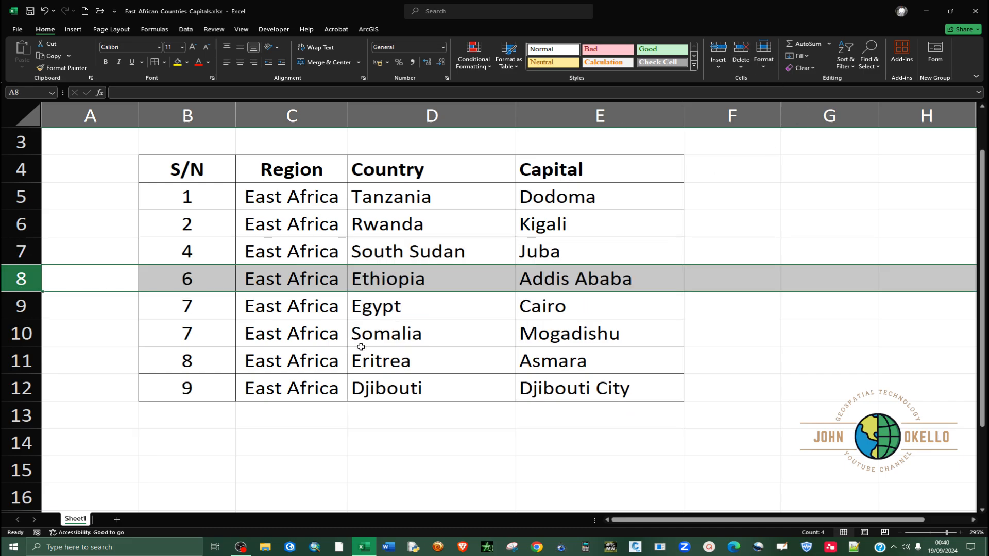
{"action": "left_click", "coordinate": [367, 418]}
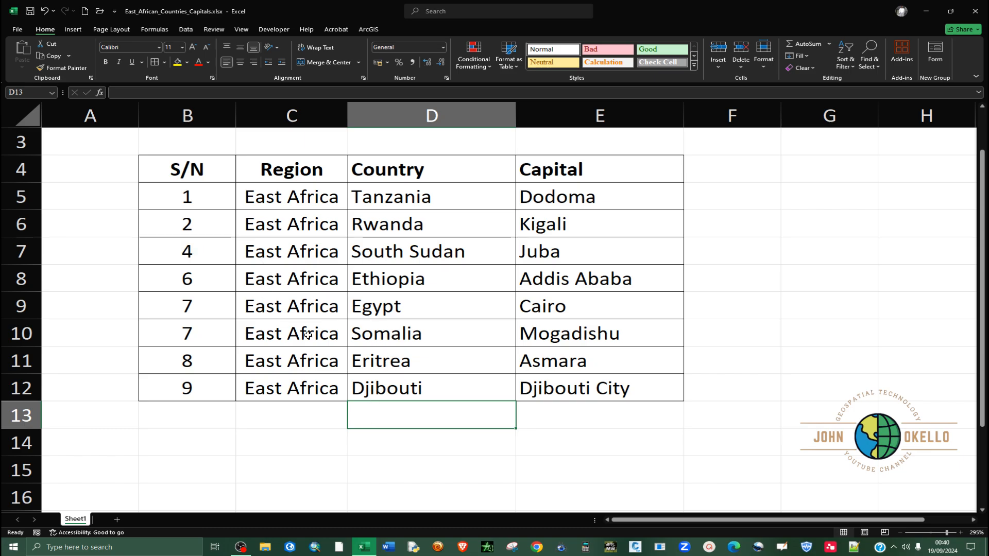
Step: Insert a row above Tanzania and enter 1 as its S/N and East Africa as its region
{"action": "left_click", "coordinate": [18, 196]}
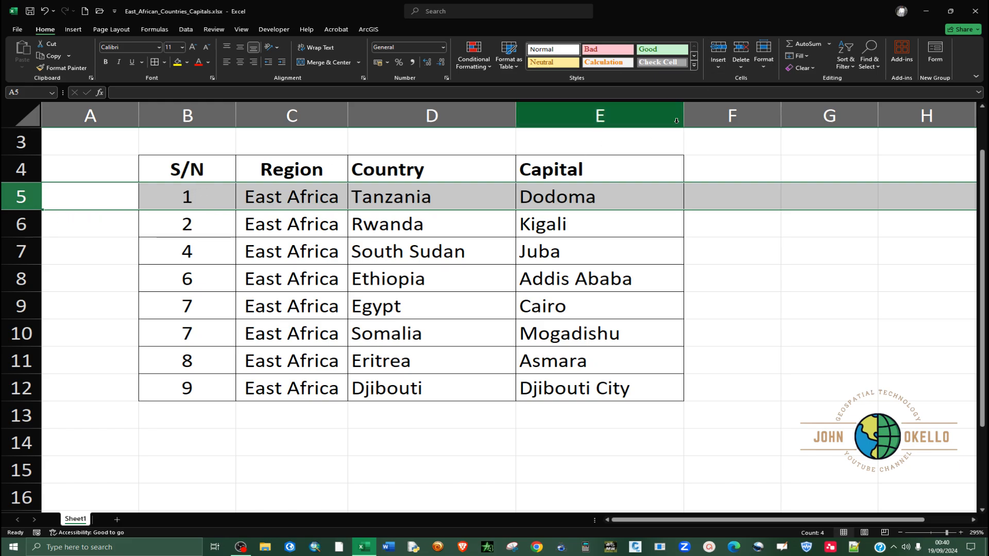
{"action": "left_click", "coordinate": [718, 51]}
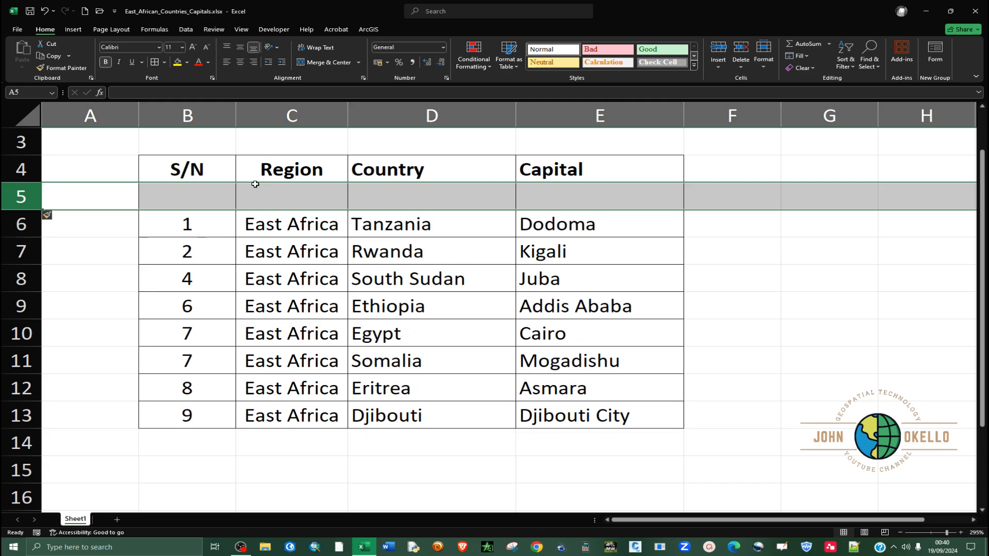
{"action": "left_click", "coordinate": [192, 200]}
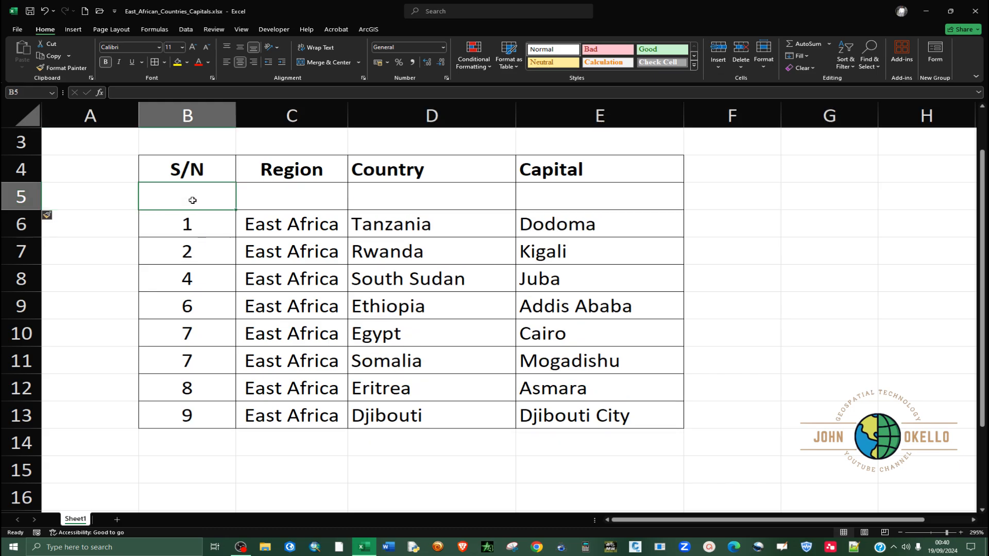
{"action": "type", "text": "a"}
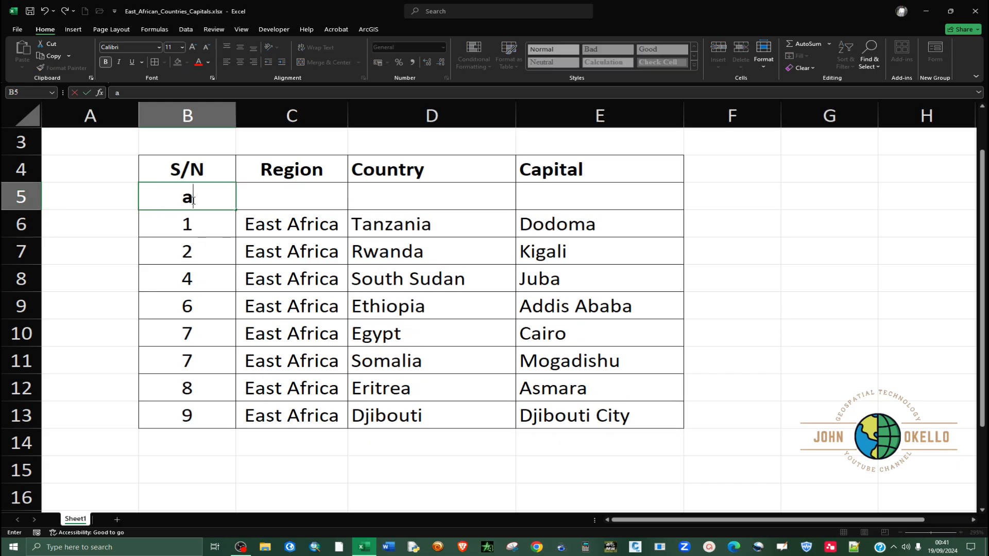
{"action": "key", "text": "BackSpace"}
{"action": "type", "text": "1"}
{"action": "left_click", "coordinate": [286, 198]}
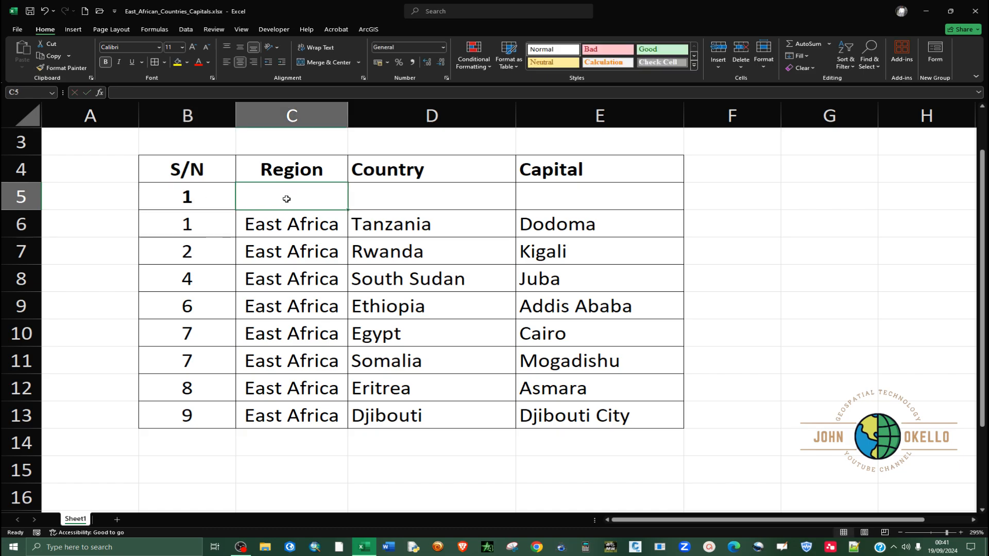
{"action": "type", "text": "E"}
{"action": "key", "text": "Left"}
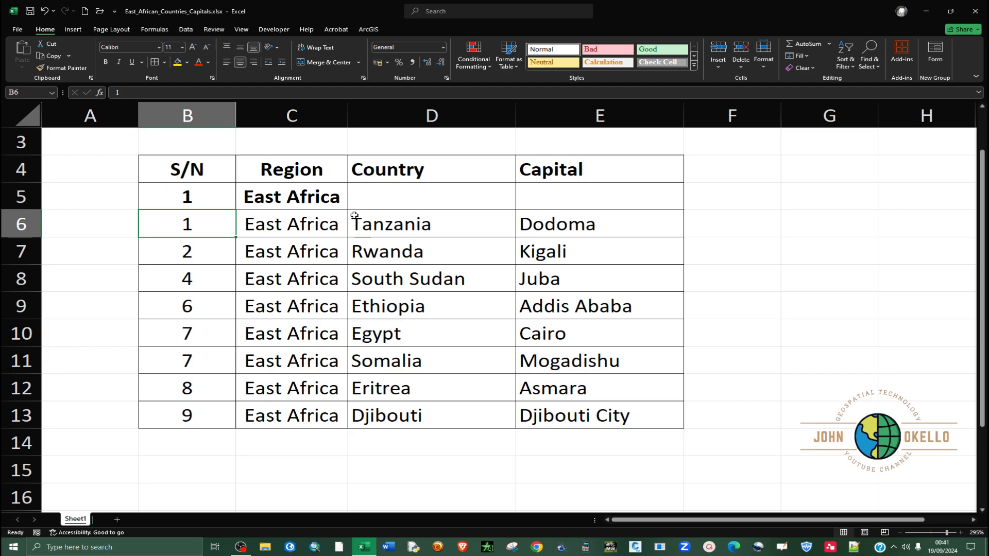
Step: Enter Uganda as the country and Kampala as the capital in the new first row
{"action": "left_click", "coordinate": [398, 197]}
{"action": "type", "text": "U"}
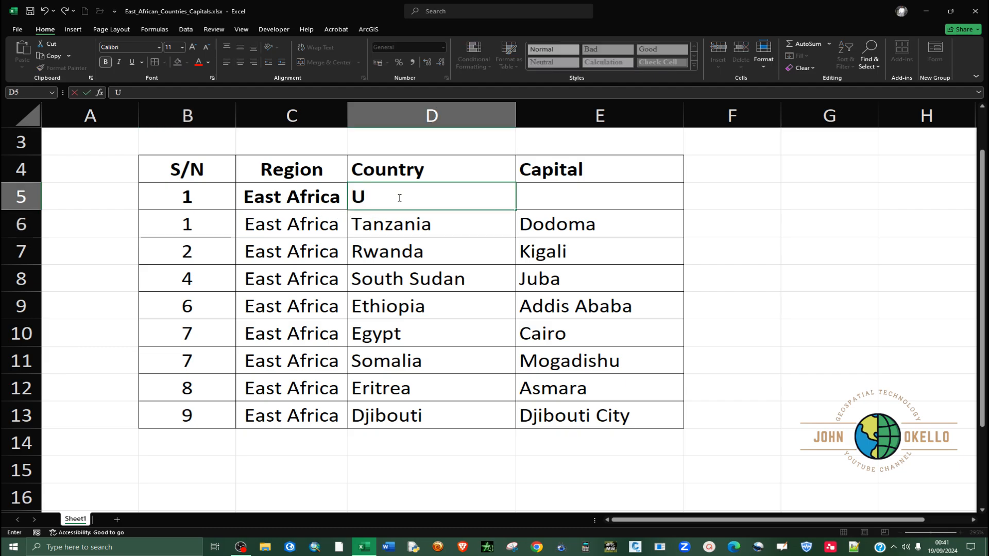
{"action": "type", "text": "ganda"}
{"action": "left_click", "coordinate": [584, 188]}
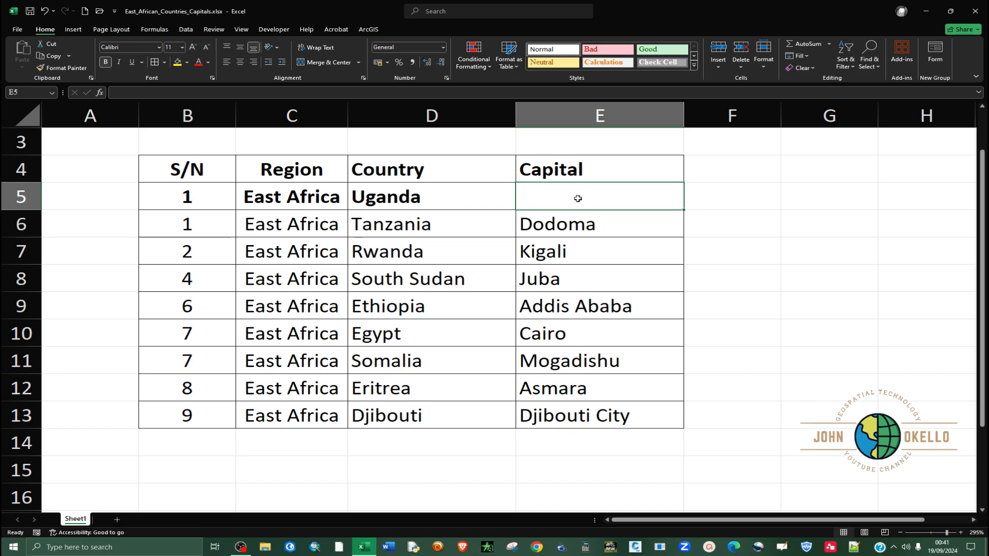
{"action": "type", "text": "Kampala"}
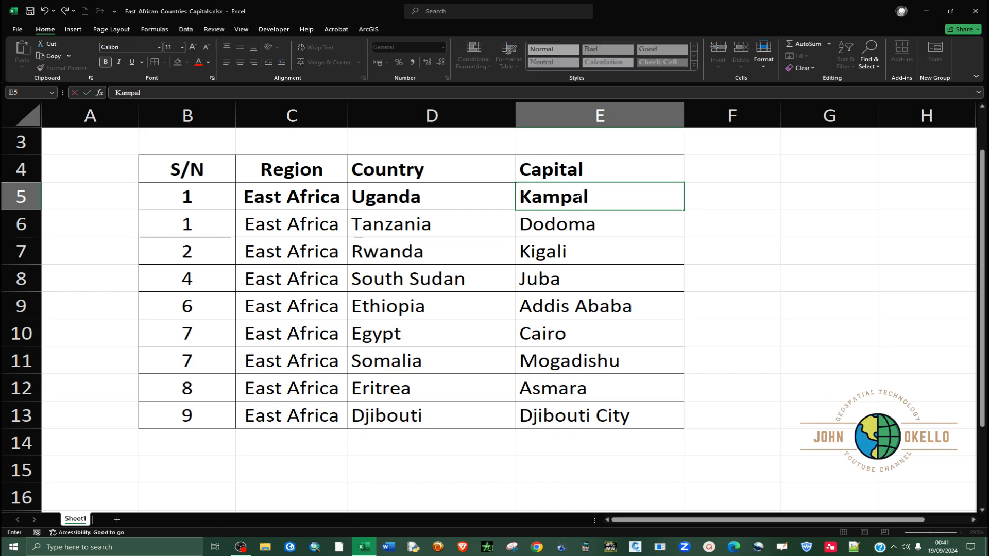
Step: Remove the bold formatting from the entire Uganda row
{"action": "left_click", "coordinate": [19, 199]}
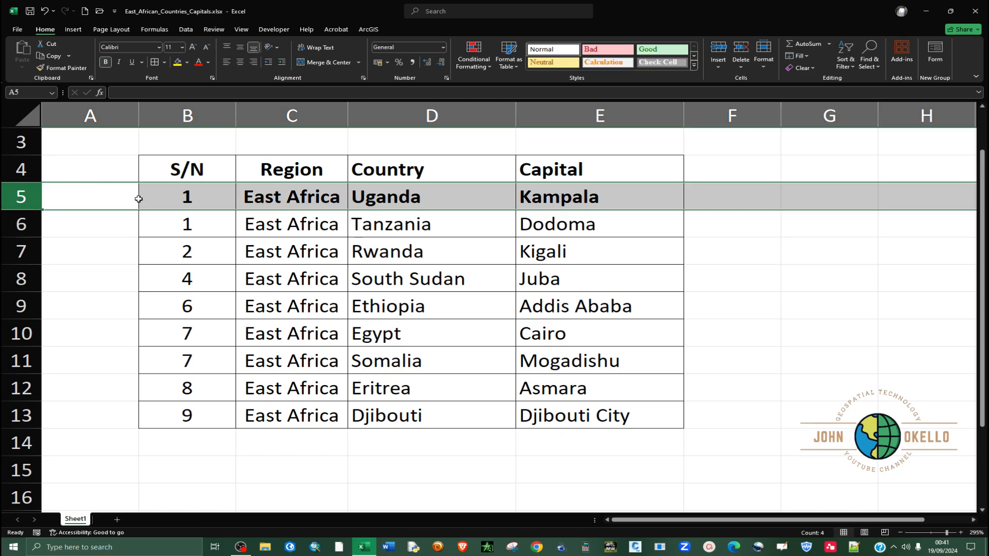
{"action": "left_click", "coordinate": [106, 62]}
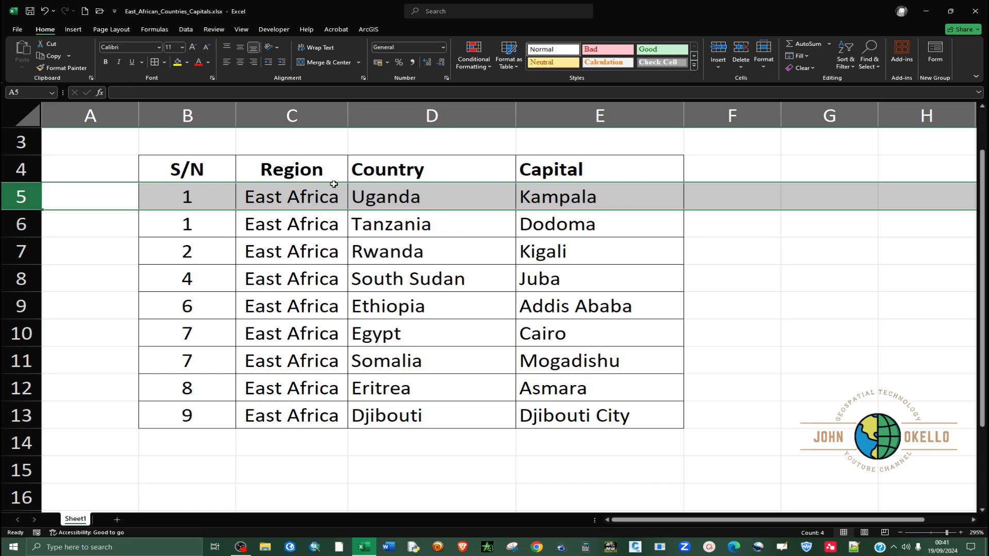
{"action": "left_click", "coordinate": [406, 196]}
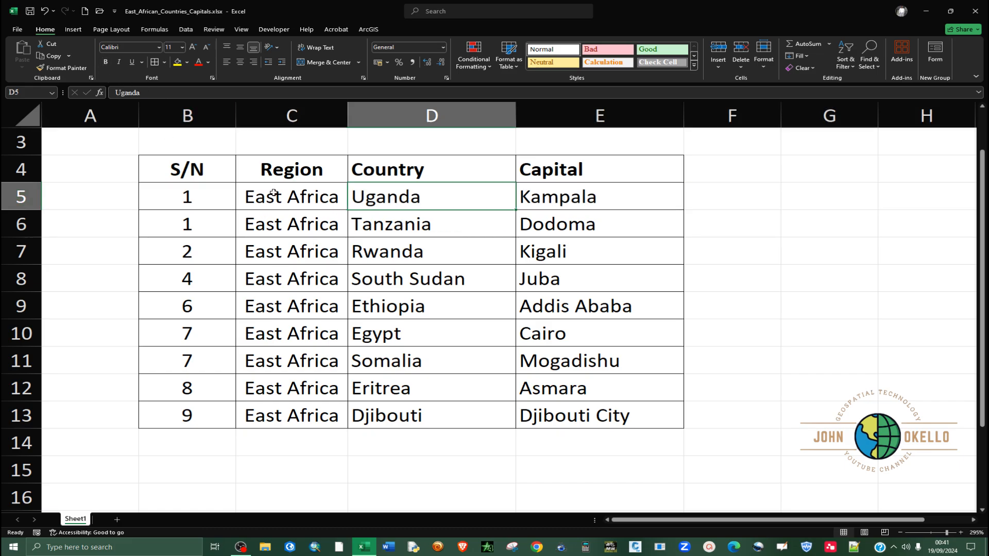
{"action": "left_click", "coordinate": [200, 198]}
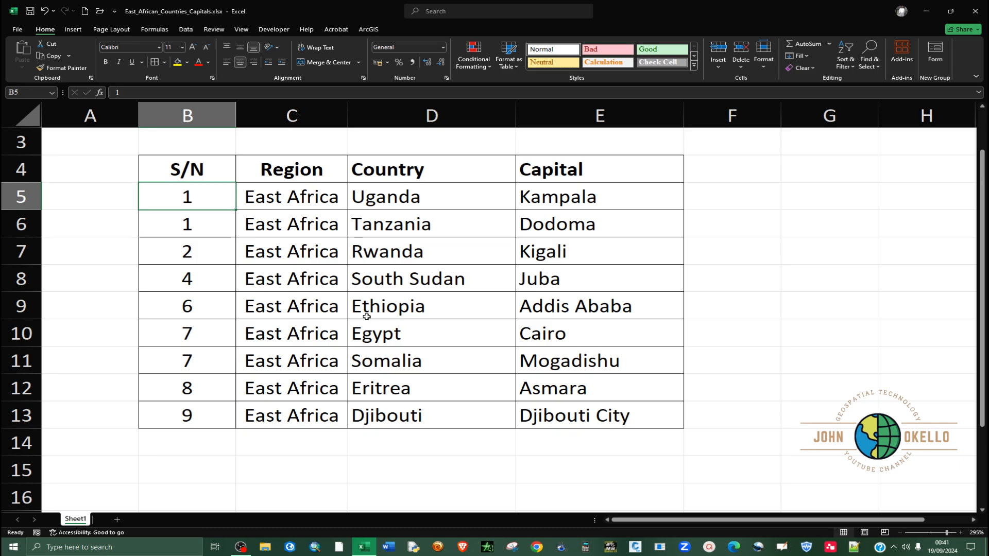
Step: Insert a row above Ethiopia and enter 5 as its S/N
{"action": "left_click", "coordinate": [26, 304]}
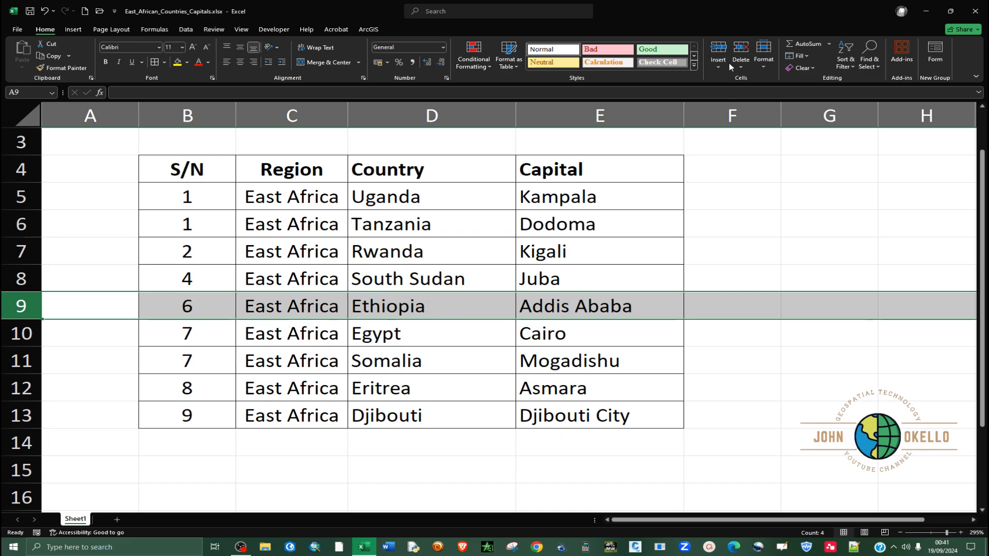
{"action": "left_click", "coordinate": [719, 50]}
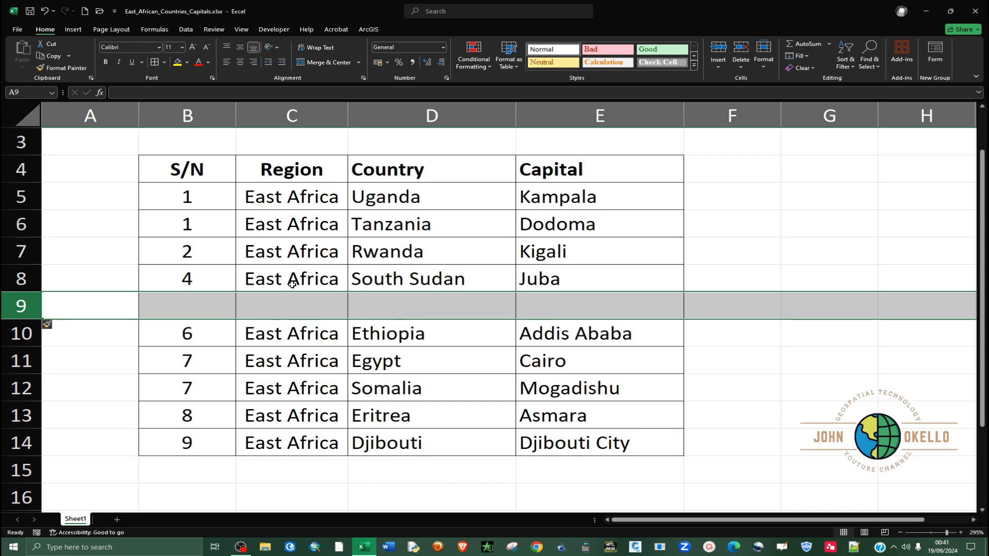
{"action": "left_click", "coordinate": [201, 307]}
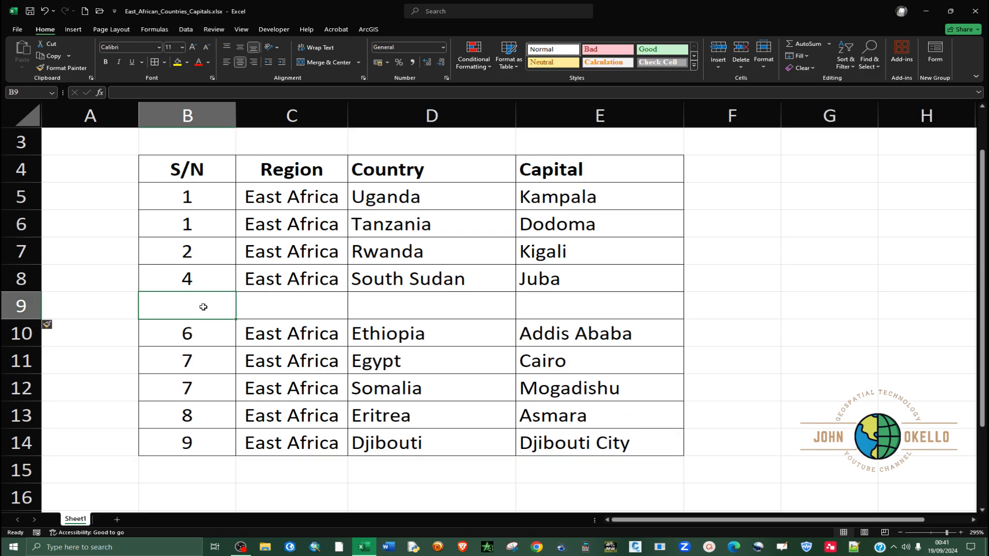
{"action": "type", "text": "5"}
{"action": "left_click", "coordinate": [299, 304]}
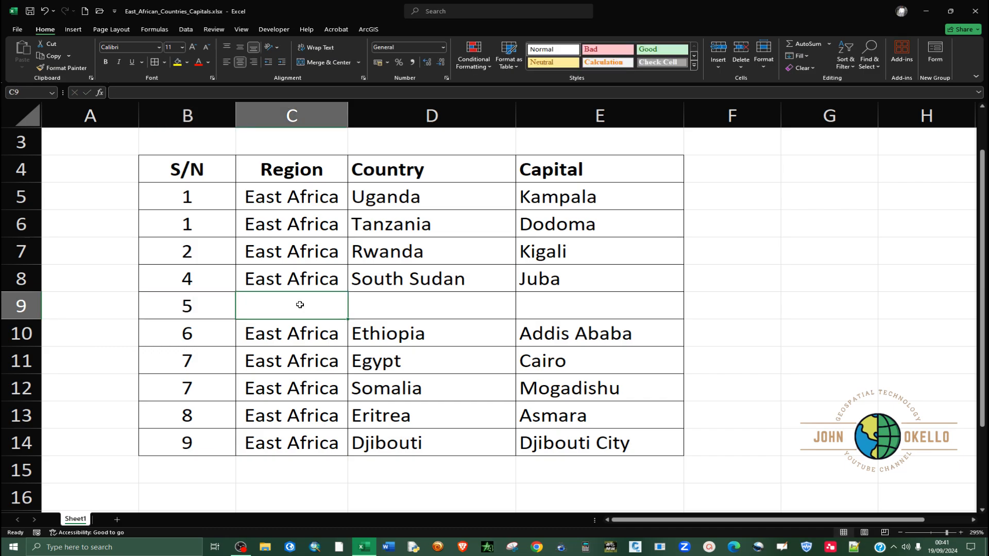
Step: Complete the new row 5 with East Africa as the region, Kenya as the country and Nairobi as the capital
{"action": "type", "text": "E"}
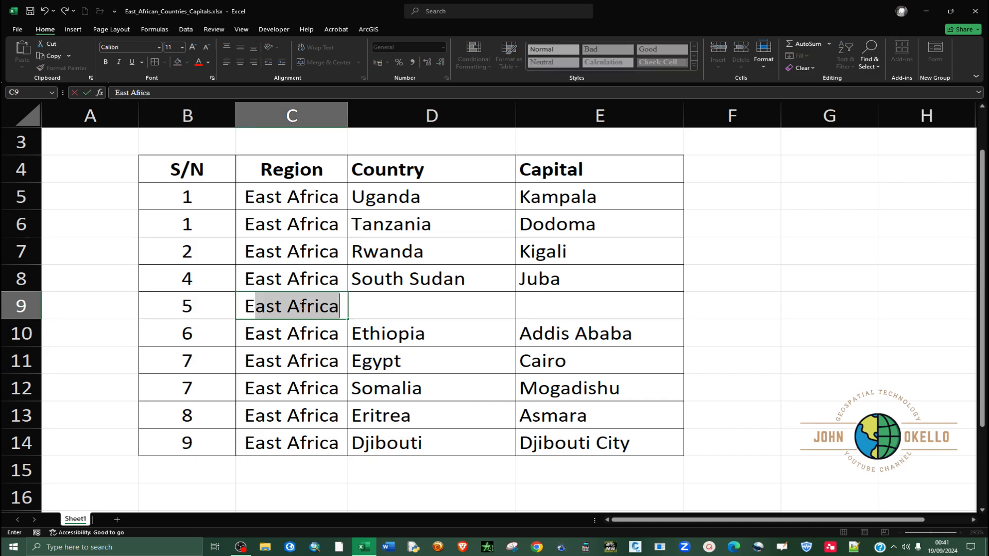
{"action": "key", "text": "Tab"}
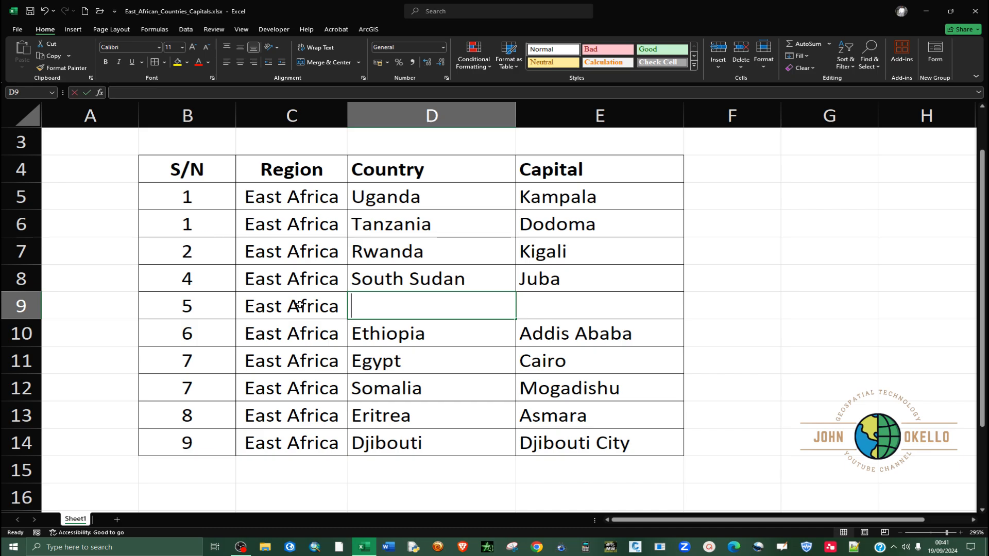
{"action": "type", "text": "Kenya"}
{"action": "key", "text": "Tab"}
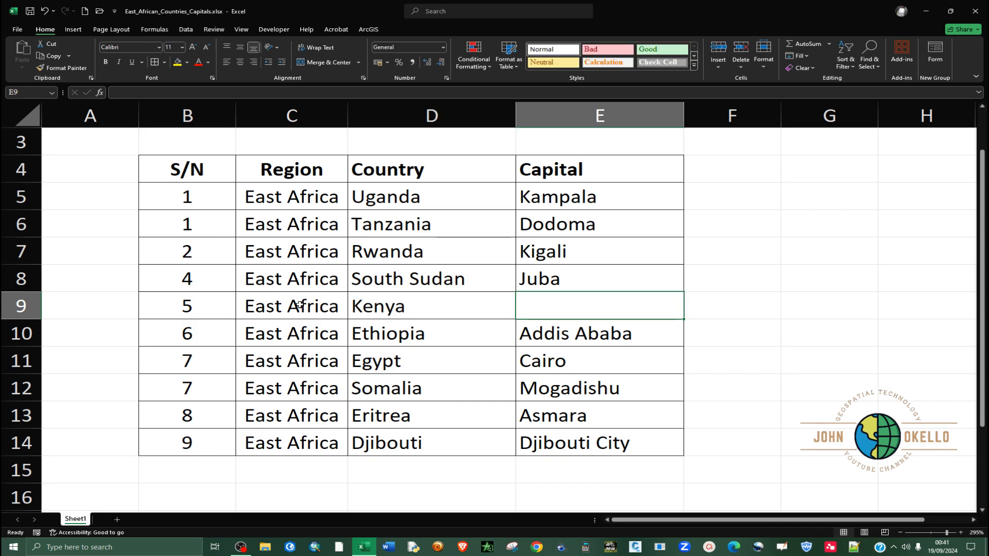
{"action": "type", "text": "Nairobi"}
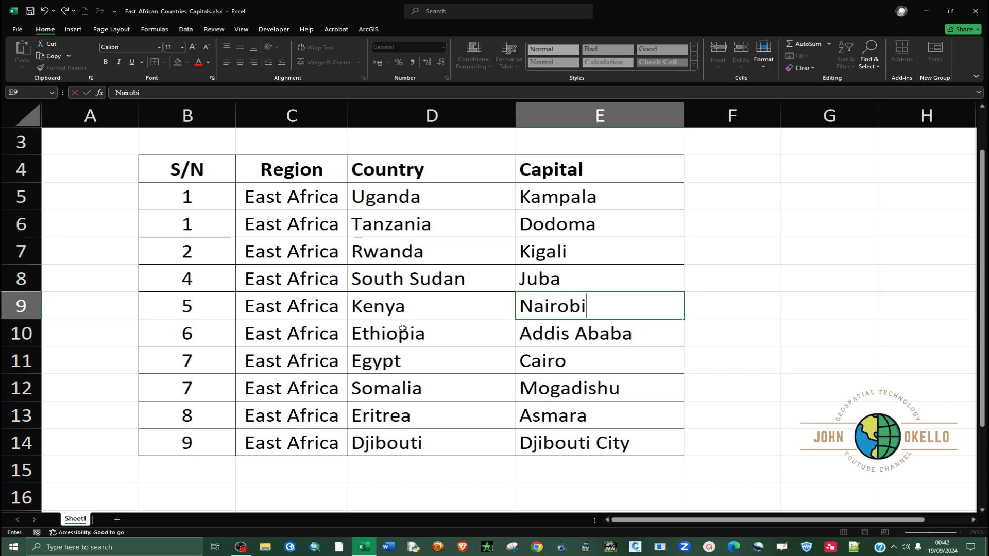
{"action": "left_click", "coordinate": [394, 343]}
Step: Set Tanzania's S/N to 2 and extend the 1, 2 number series down the S/N column to the Djibouti row
{"action": "left_click", "coordinate": [183, 195]}
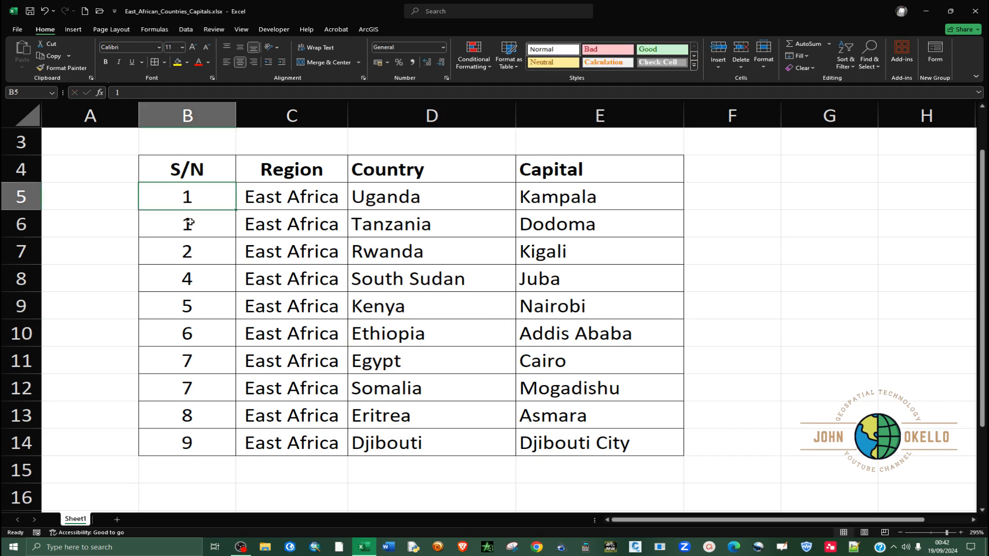
{"action": "double_click", "coordinate": [193, 223]}
{"action": "key", "text": "BackSpace"}
{"action": "type", "text": "2"}
{"action": "left_click_drag", "start_coordinate": [196, 195], "coordinate": [203, 223]}
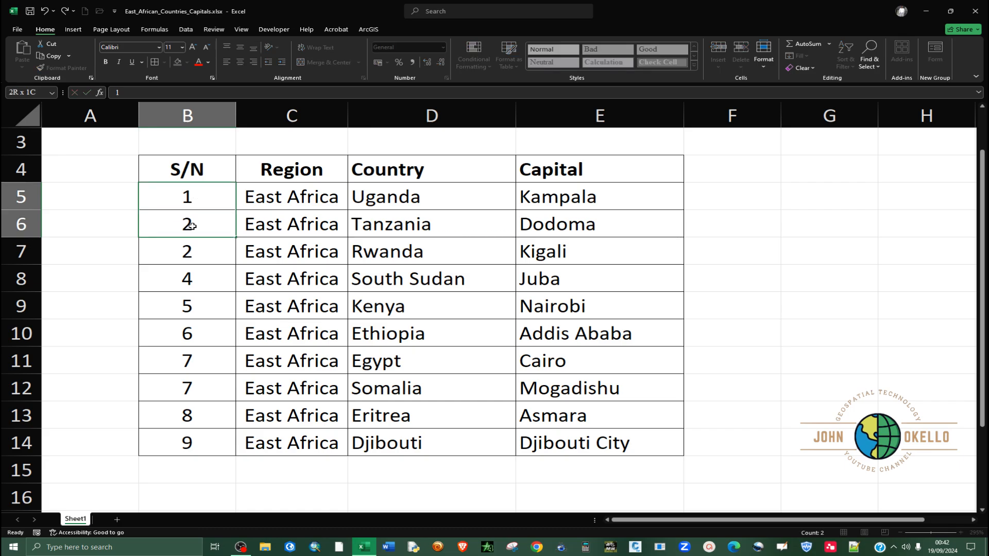
{"action": "double_click", "coordinate": [236, 238]}
{"action": "left_click", "coordinate": [325, 477]}
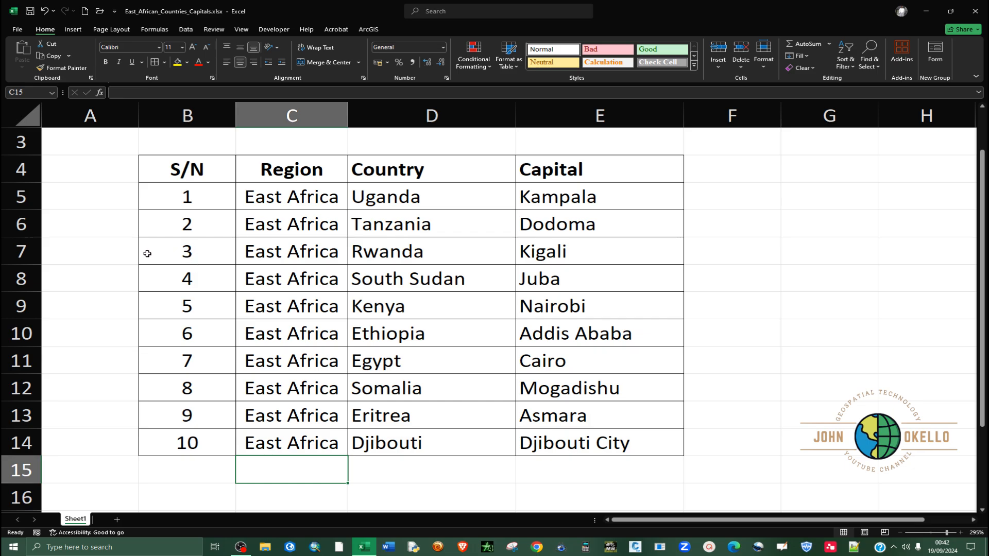
Step: Insert a blank row above the South Sudan row and undo the insertion
{"action": "left_click", "coordinate": [187, 252]}
{"action": "left_click", "coordinate": [189, 278]}
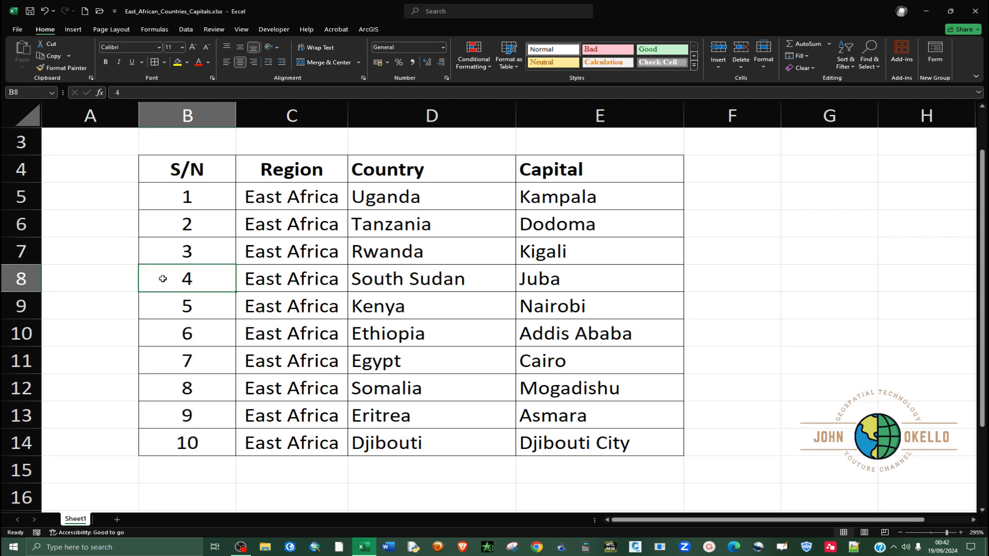
{"action": "left_click", "coordinate": [21, 278]}
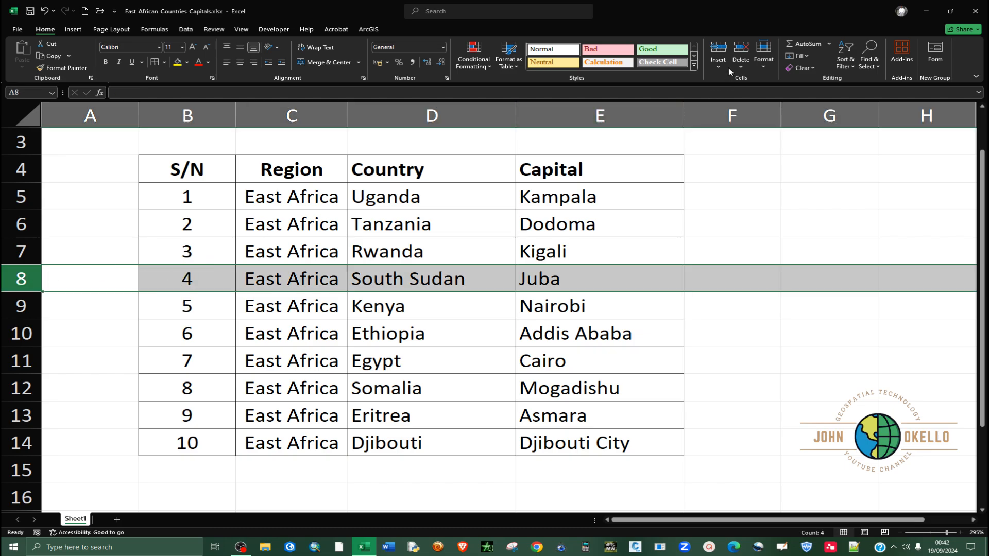
{"action": "left_click", "coordinate": [718, 52]}
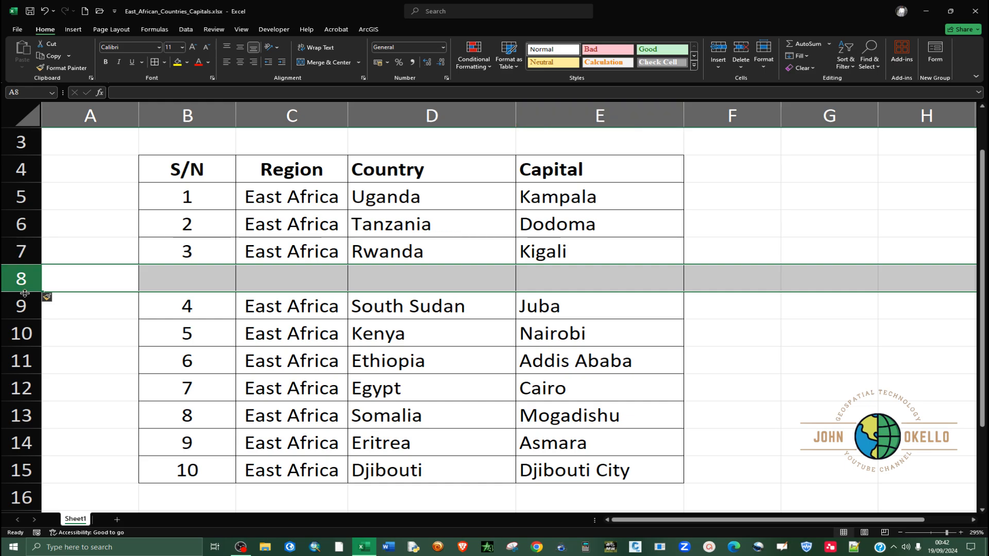
{"action": "key", "text": "ctrl+z"}
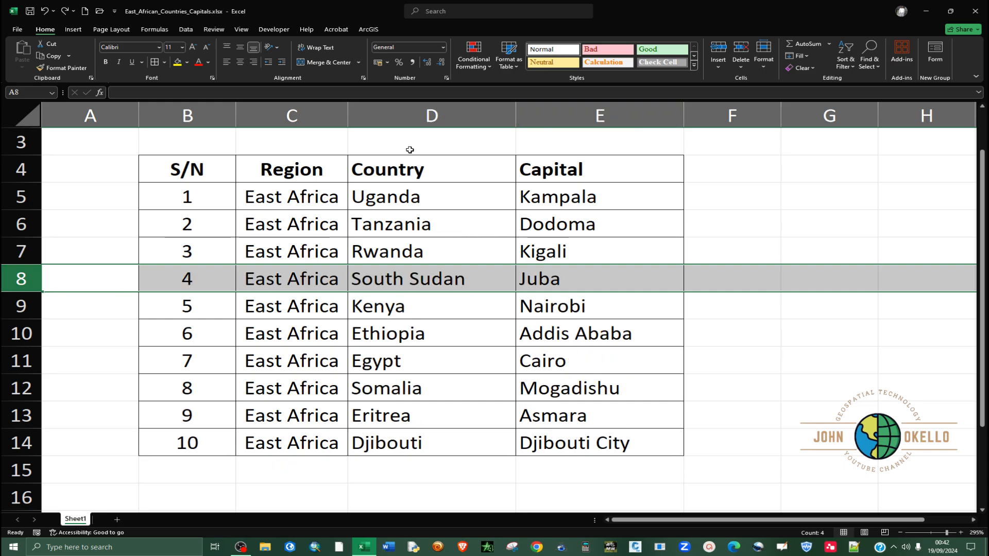
Step: Insert a blank column between Country and Capital and undo the insertion
{"action": "left_click", "coordinate": [435, 117]}
{"action": "left_click", "coordinate": [599, 116]}
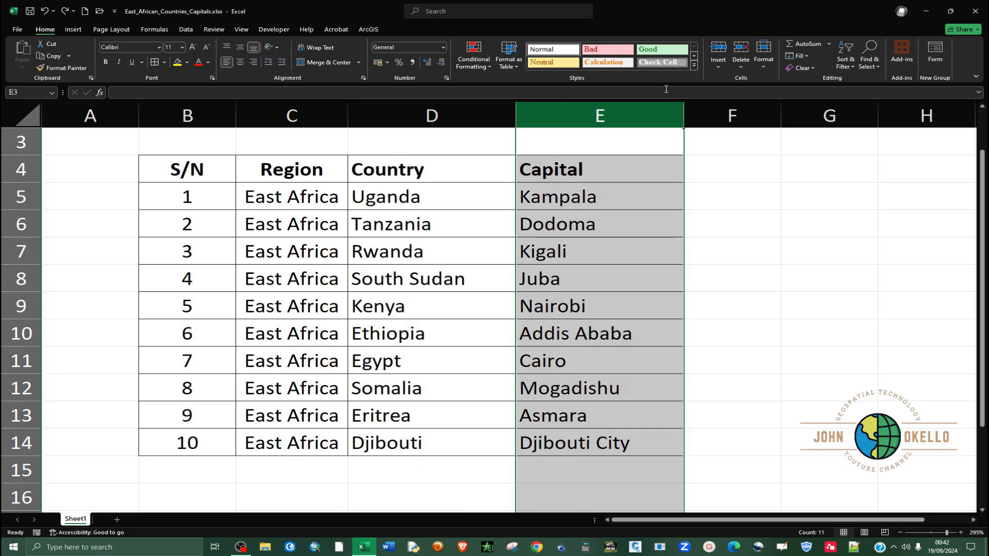
{"action": "left_click", "coordinate": [718, 52]}
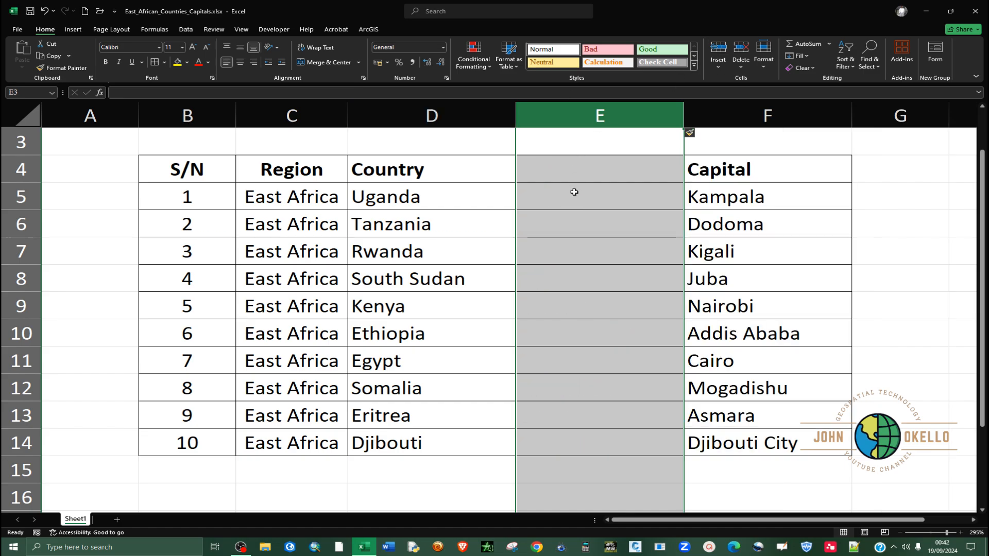
{"action": "key", "text": "ctrl+z"}
{"action": "left_click_drag", "start_coordinate": [722, 231], "coordinate": [726, 239]}
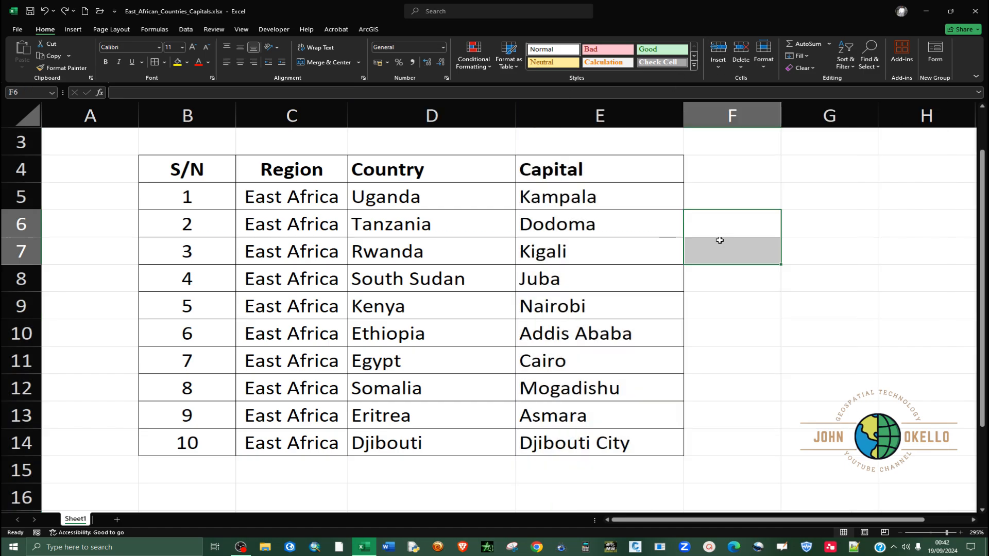
{"action": "left_click", "coordinate": [750, 295]}
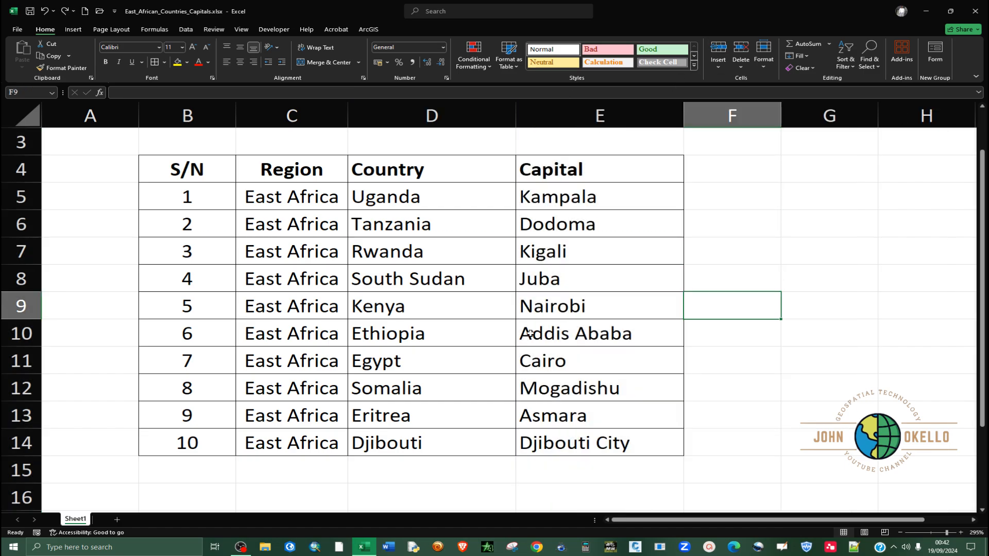